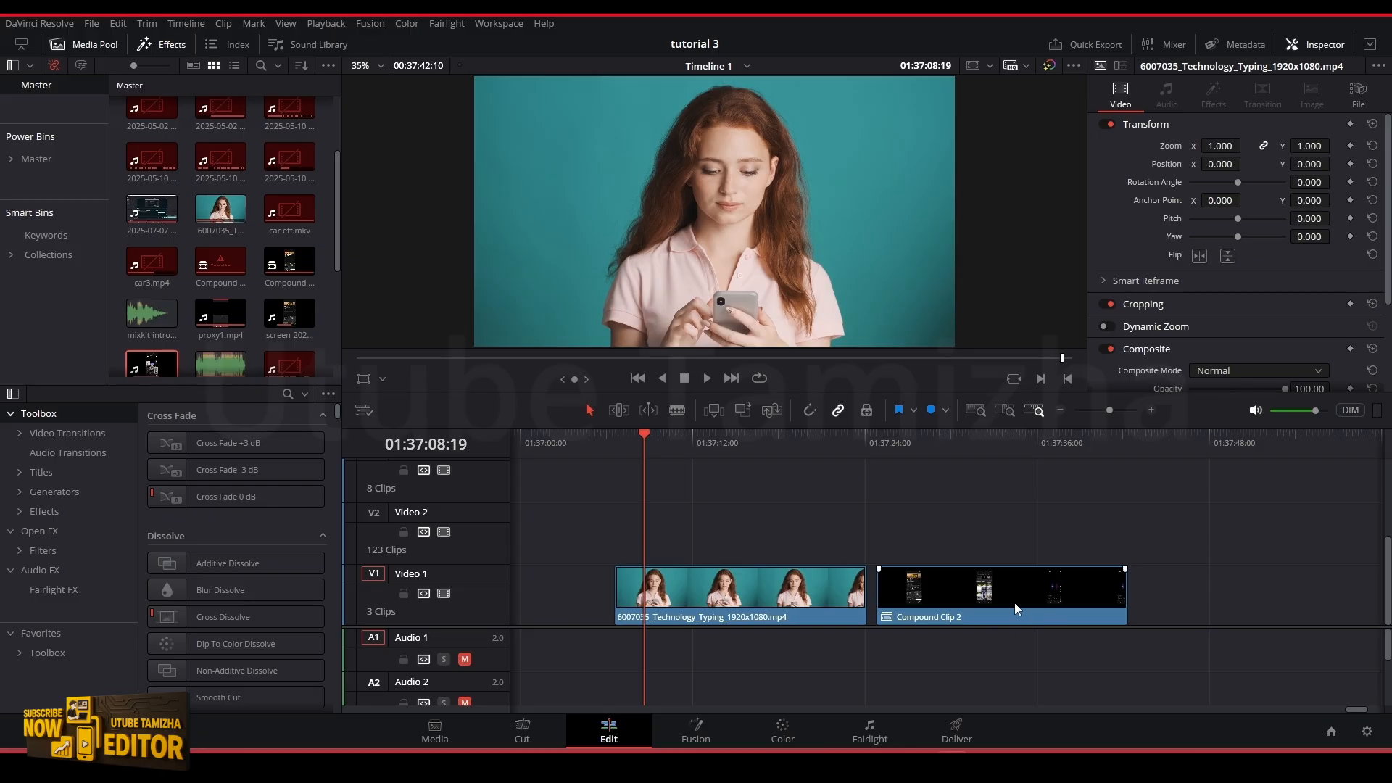
# Move Compound Clip 2 onto Video 2 directly above the typing clip and play the stack from its start.
pyautogui.moveTo(1011, 601); pyautogui.dragTo(749, 538)
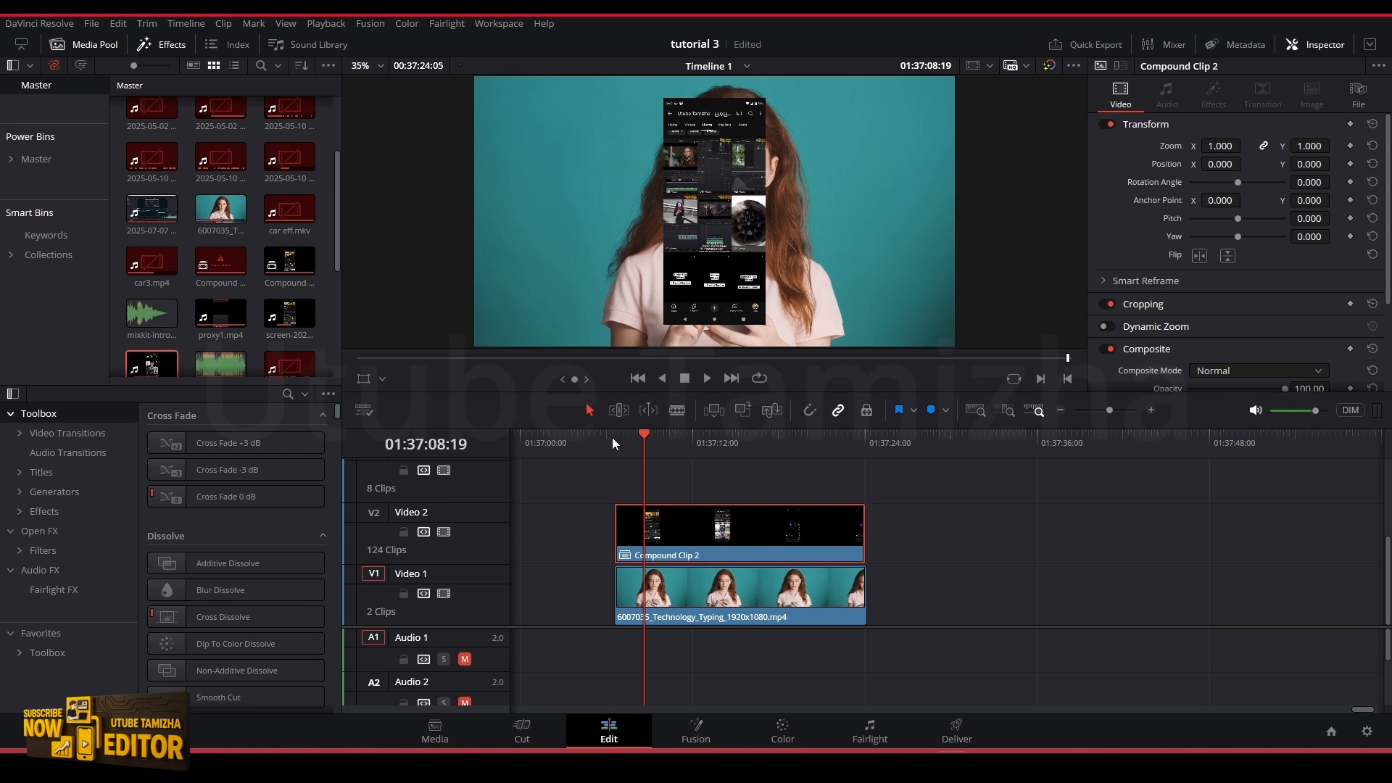
pyautogui.click(612, 437)
pyautogui.press('space')
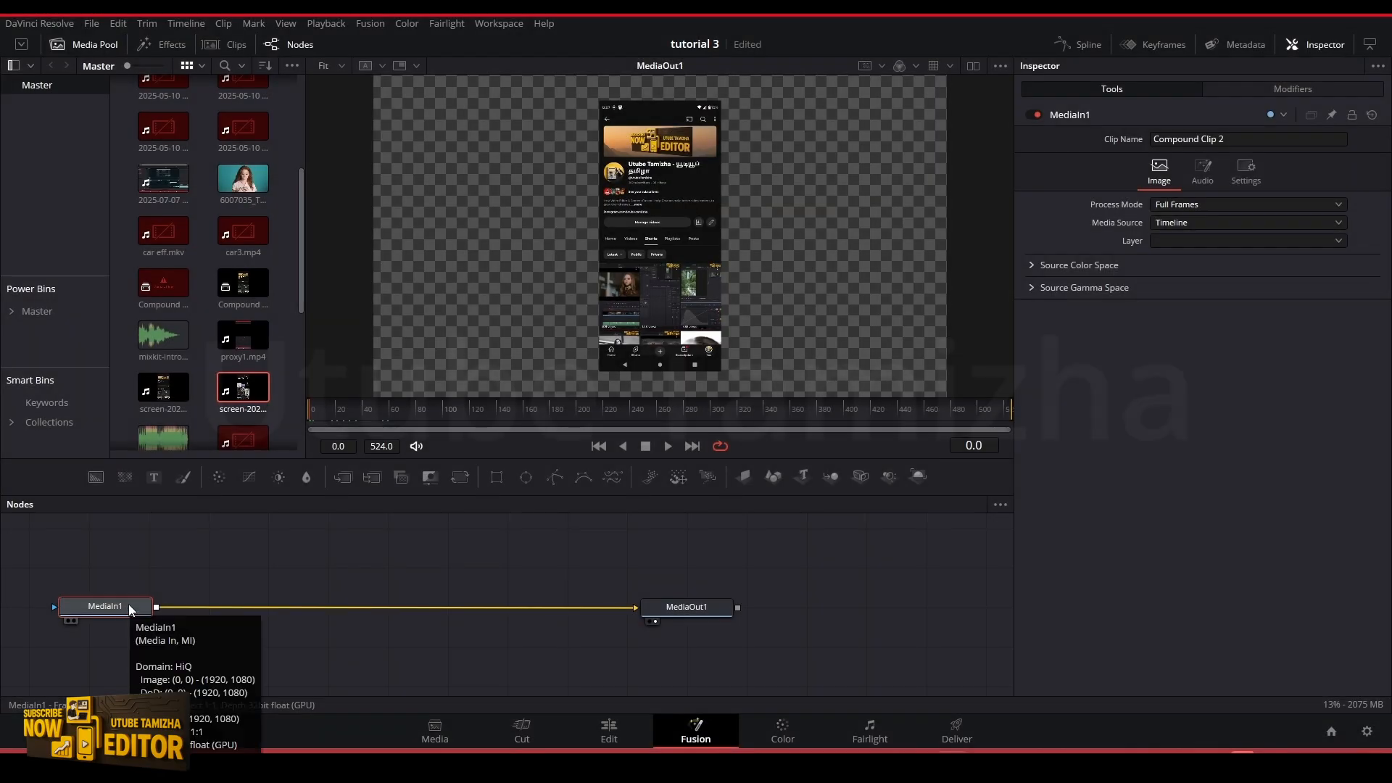
# Add a Brightness / Contrast node after MediaIn1 in the Fusion composition and lower its Gain to 0.82.
pyautogui.hotkey('shift', 'space')
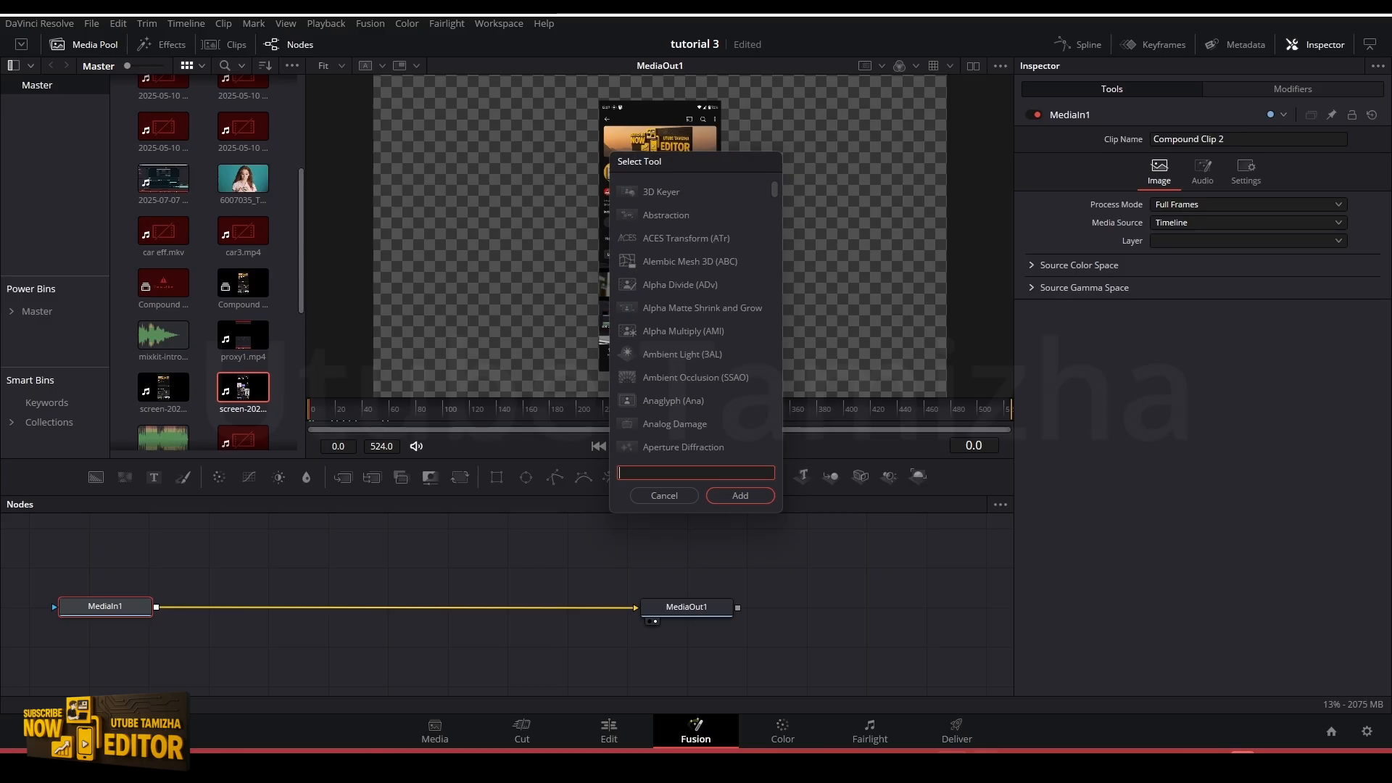
pyautogui.write('bright')
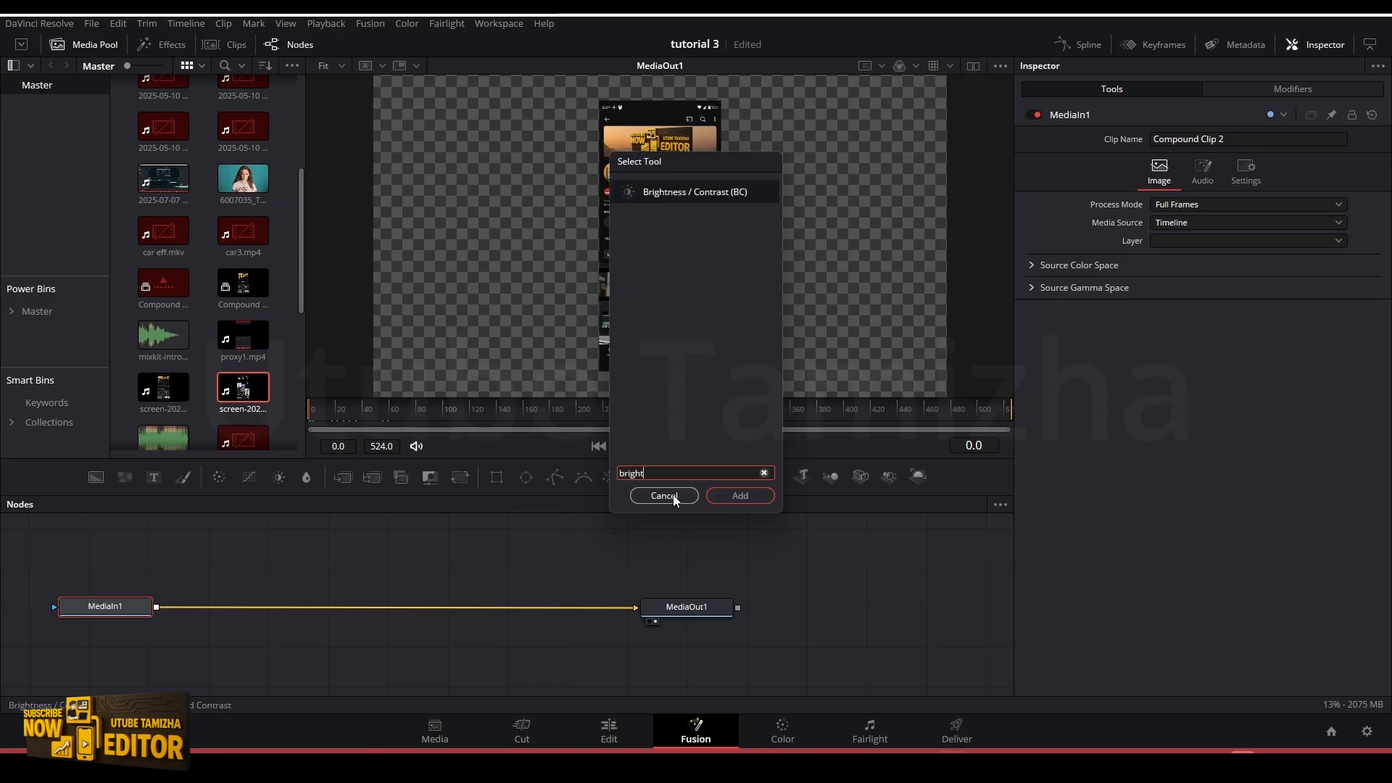
pyautogui.click(715, 193)
pyautogui.click(749, 498)
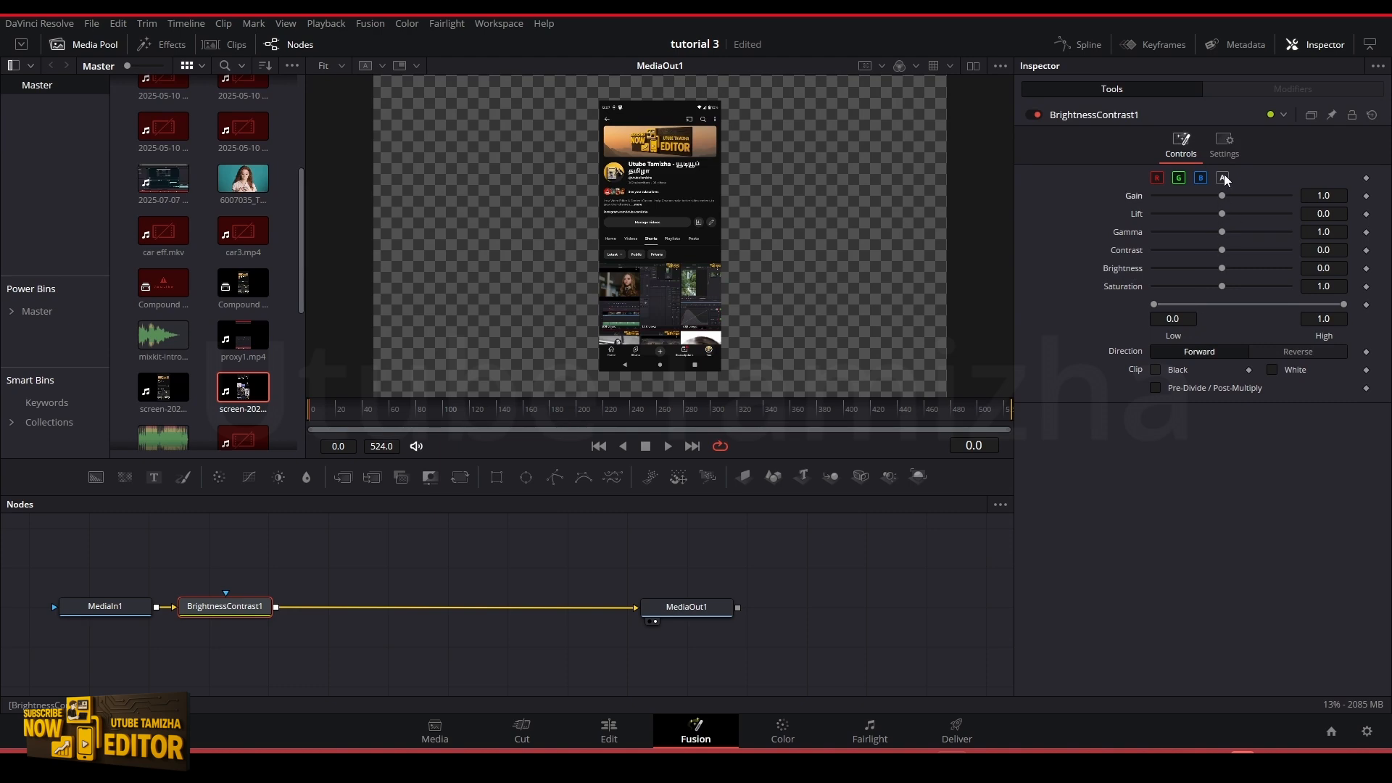
pyautogui.moveTo(1223, 196); pyautogui.dragTo(1211, 198)
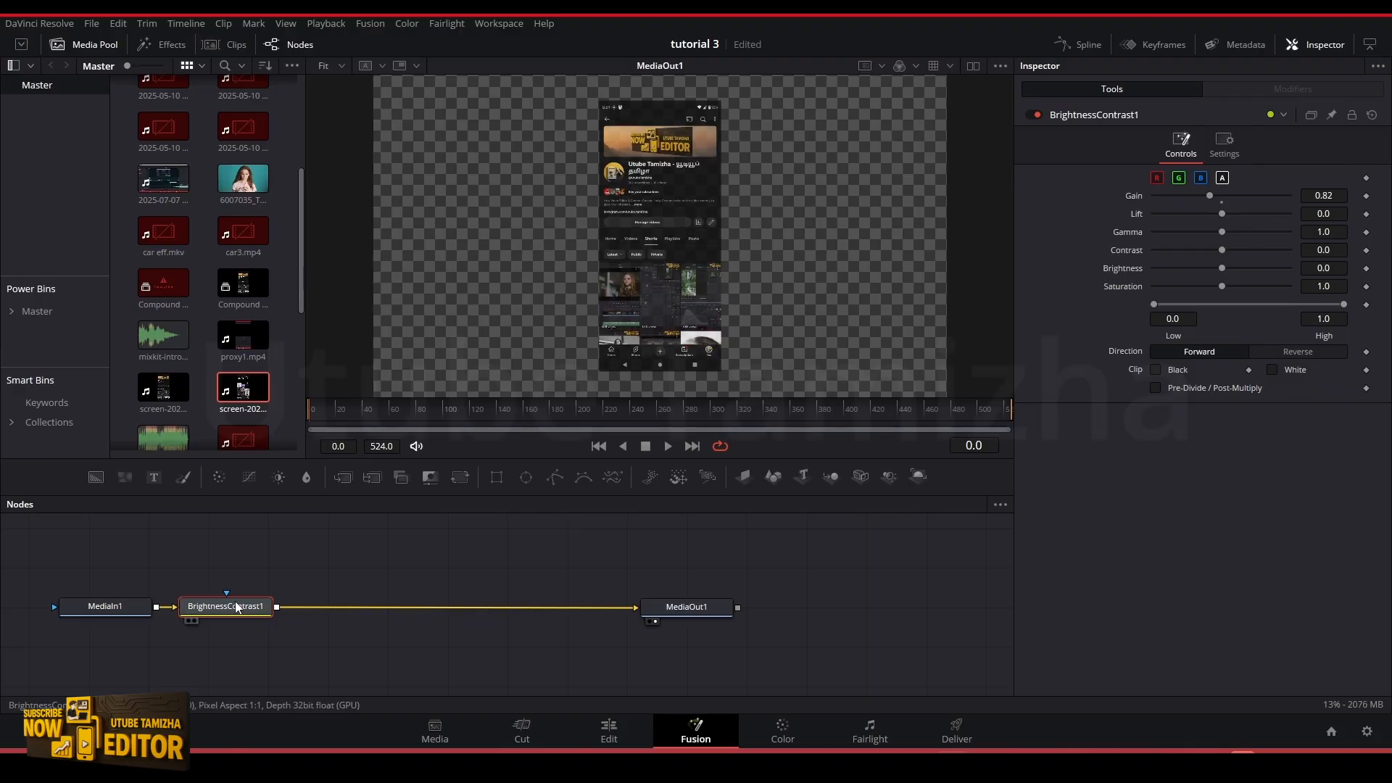
# Add a Shadow (Sh) node directly after BrightnessContrast1.
pyautogui.moveTo(237, 601); pyautogui.dragTo(238, 600)
pyautogui.hotkey('shift', 'space')
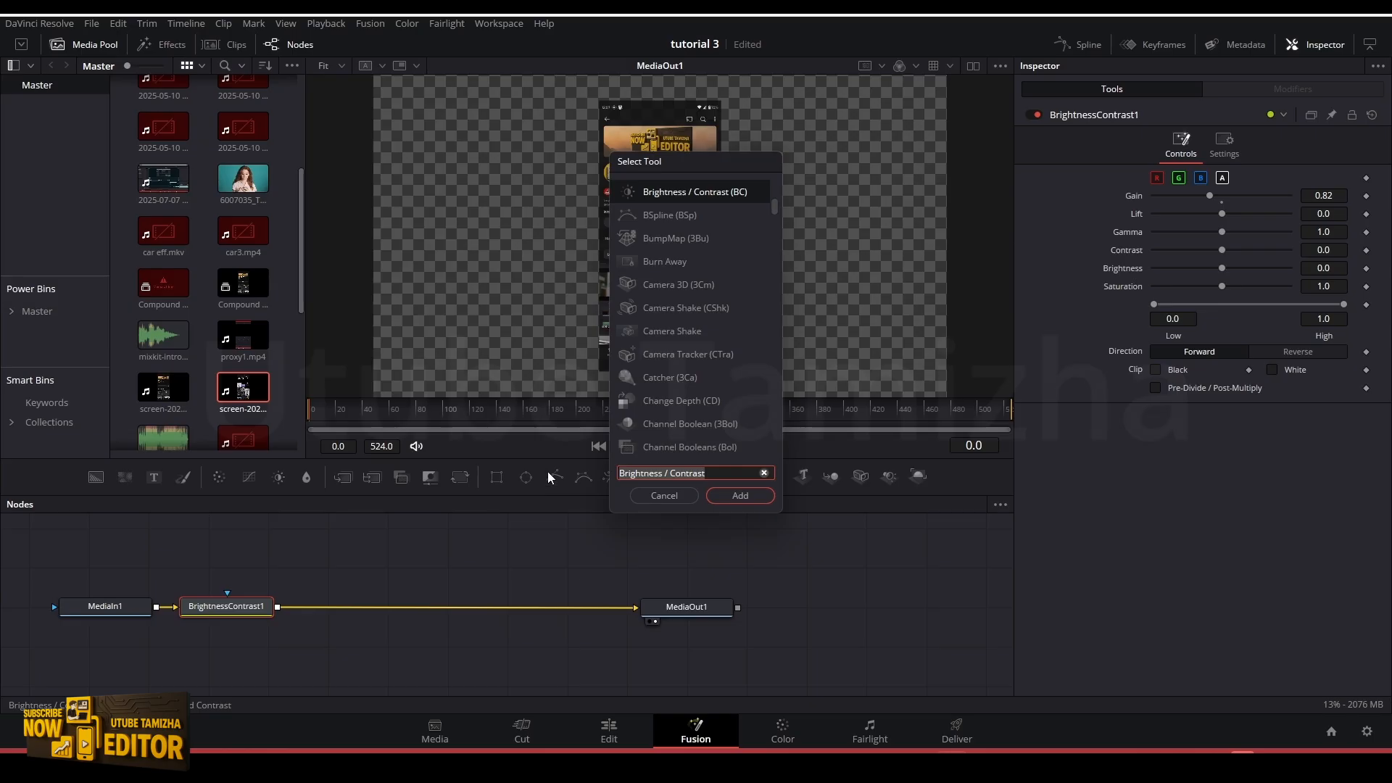
pyautogui.write('sha')
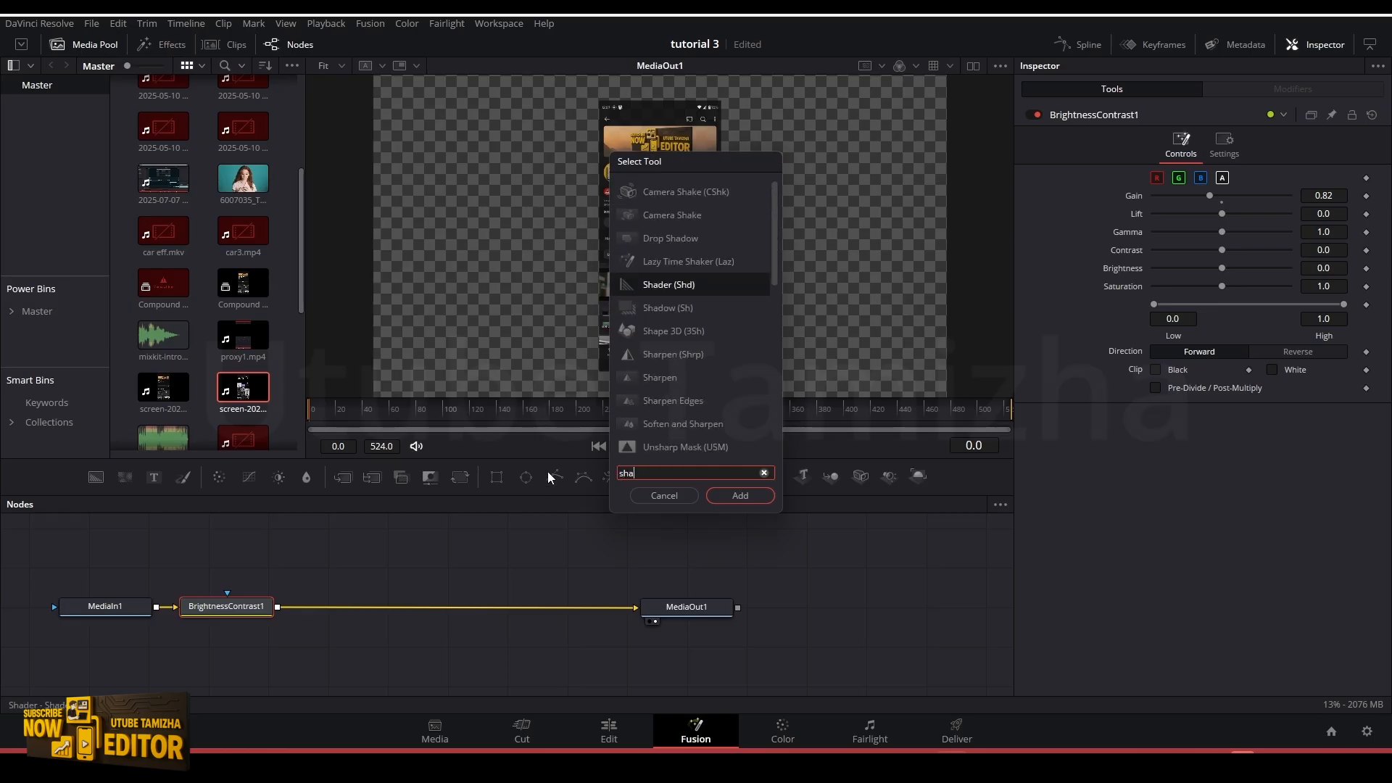
pyautogui.write('d')
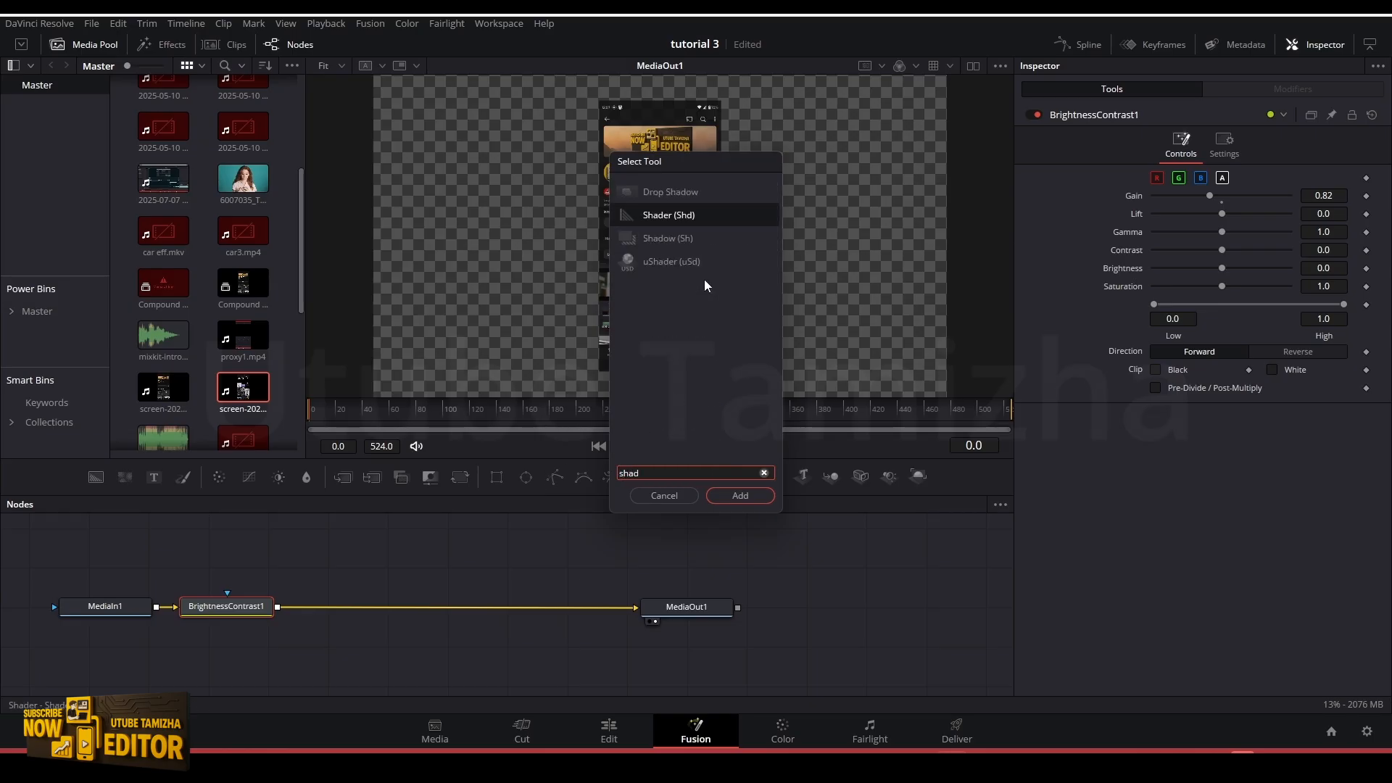
pyautogui.click(694, 236)
pyautogui.click(741, 495)
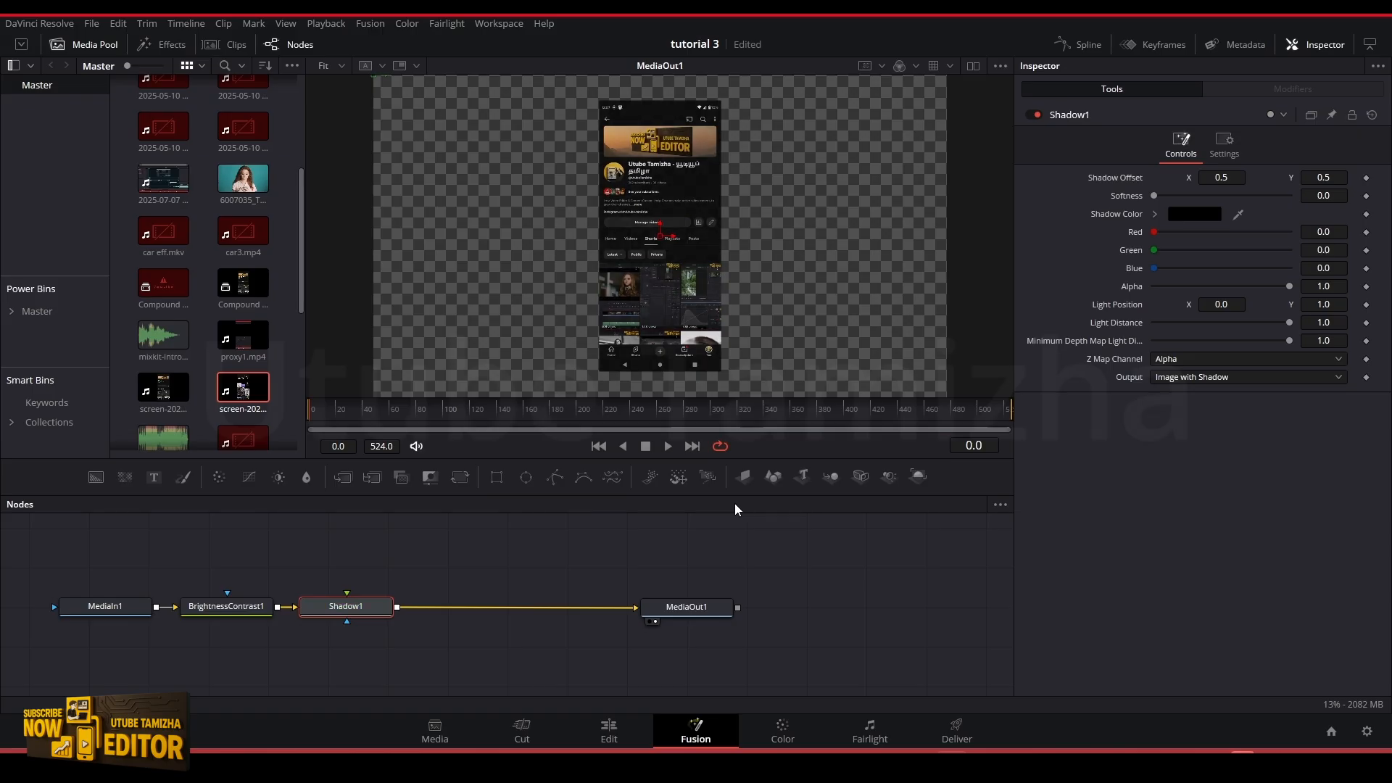
# Set the shadow colour to light green (Red 0.333, Green 1.0, Blue 0.498) and its Softness to about 0.027.
pyautogui.click(1215, 216)
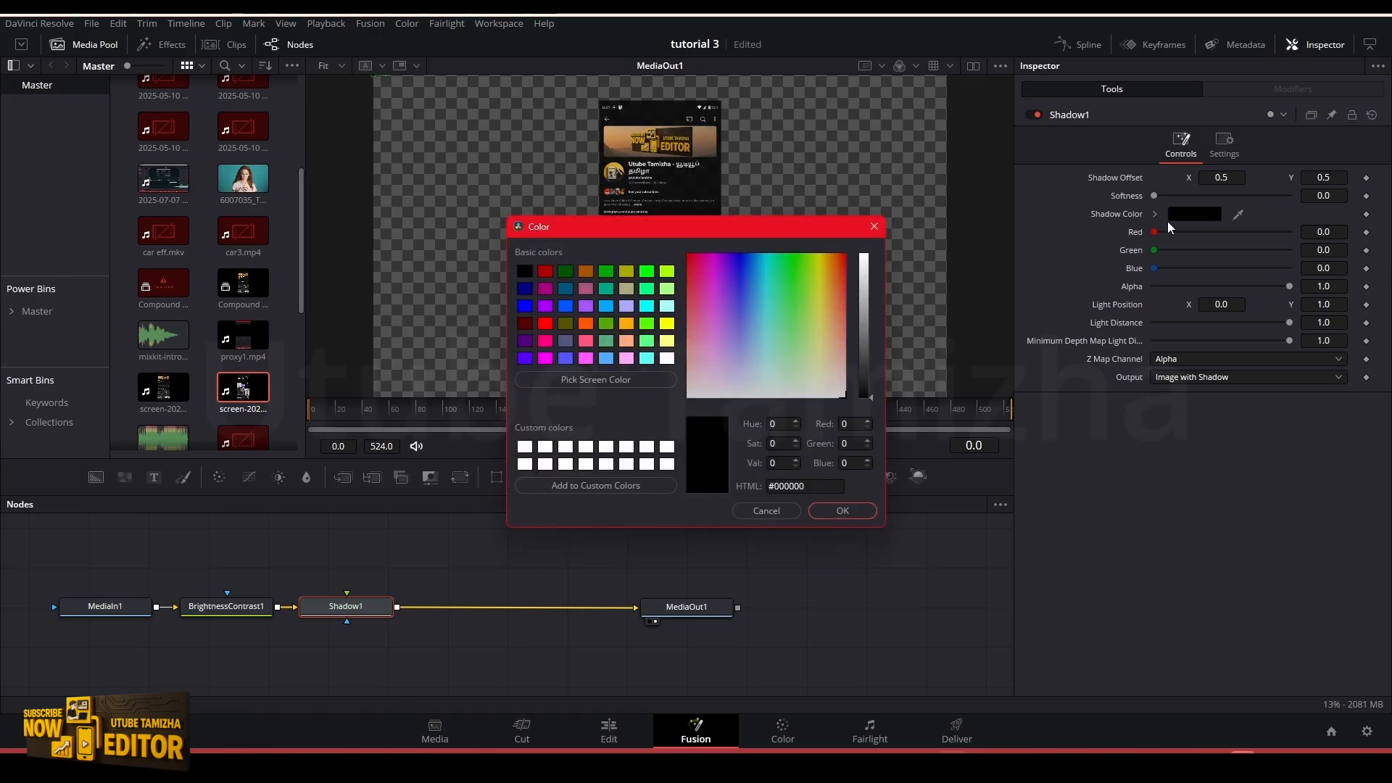
pyautogui.click(647, 291)
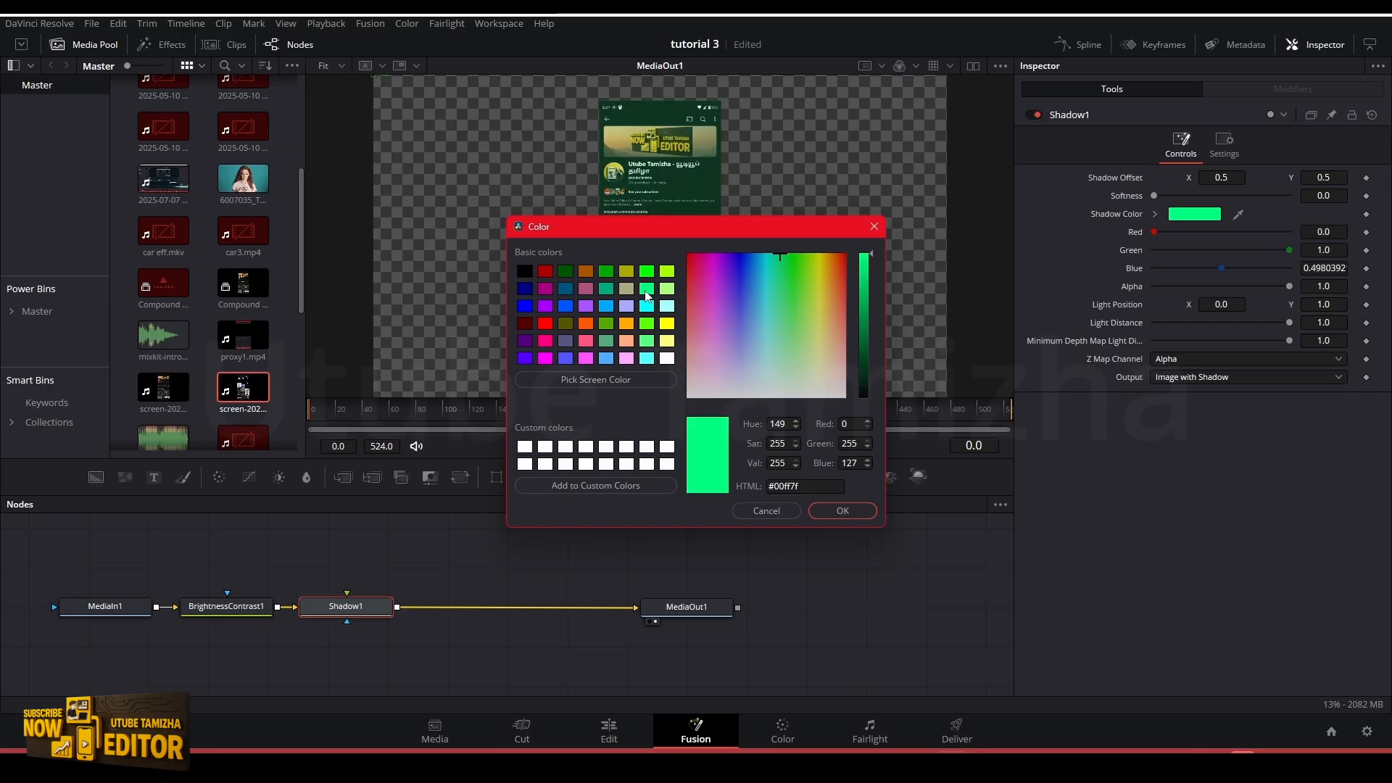
pyautogui.click(647, 341)
pyautogui.click(843, 511)
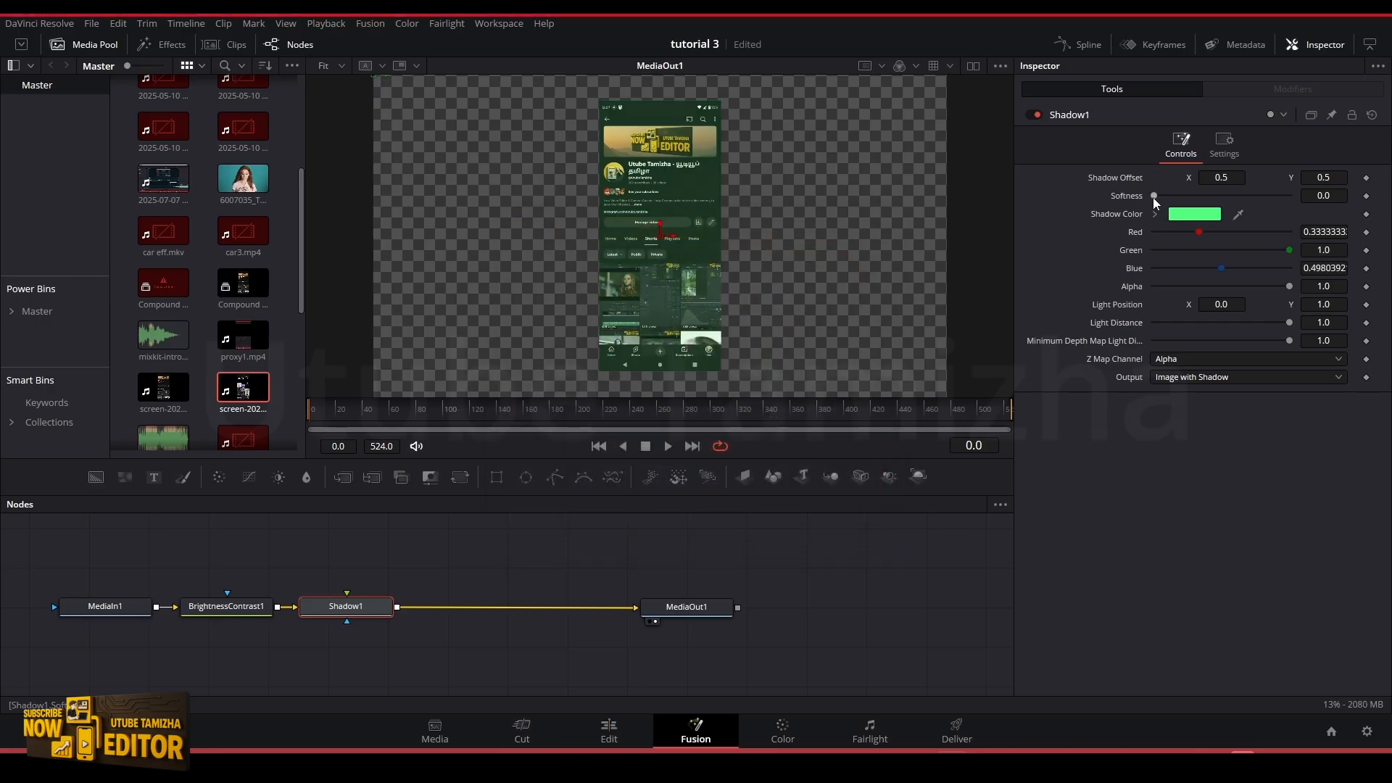
pyautogui.moveTo(1154, 195); pyautogui.dragTo(1225, 197)
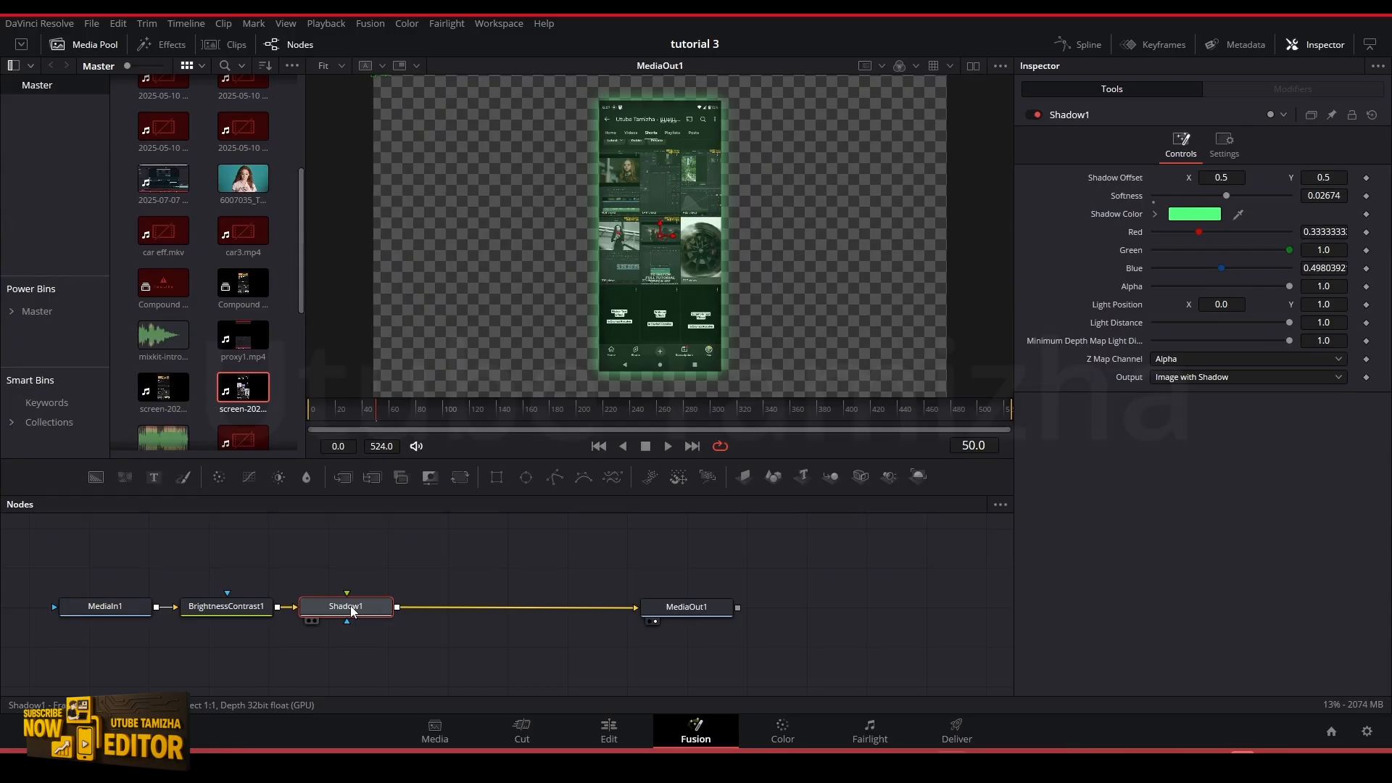
# Add a DVE node after Shadow1 and rotate the phone screen to about -1.8 in X and 27.3 in Y.
pyautogui.hotkey('shift', 'space')
pyautogui.write('dve')
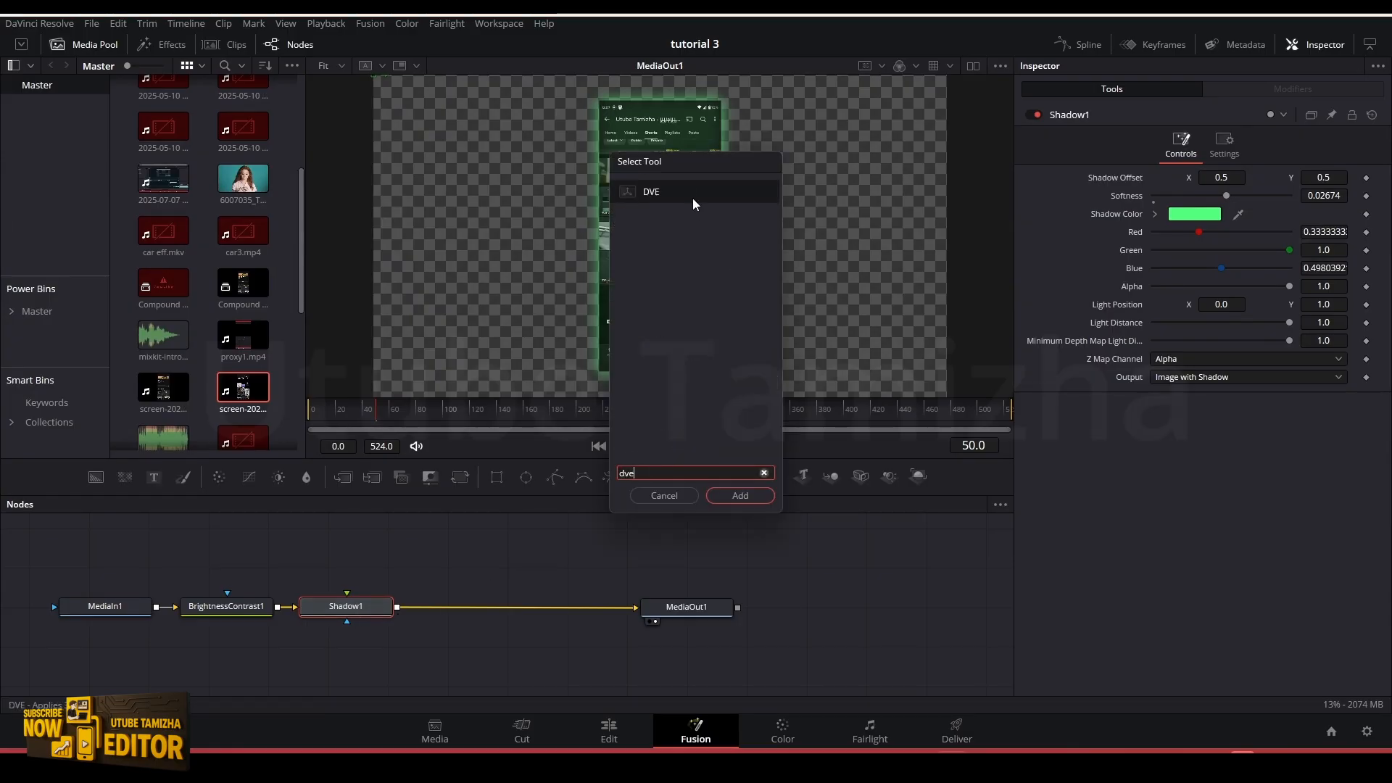
pyautogui.click(685, 186)
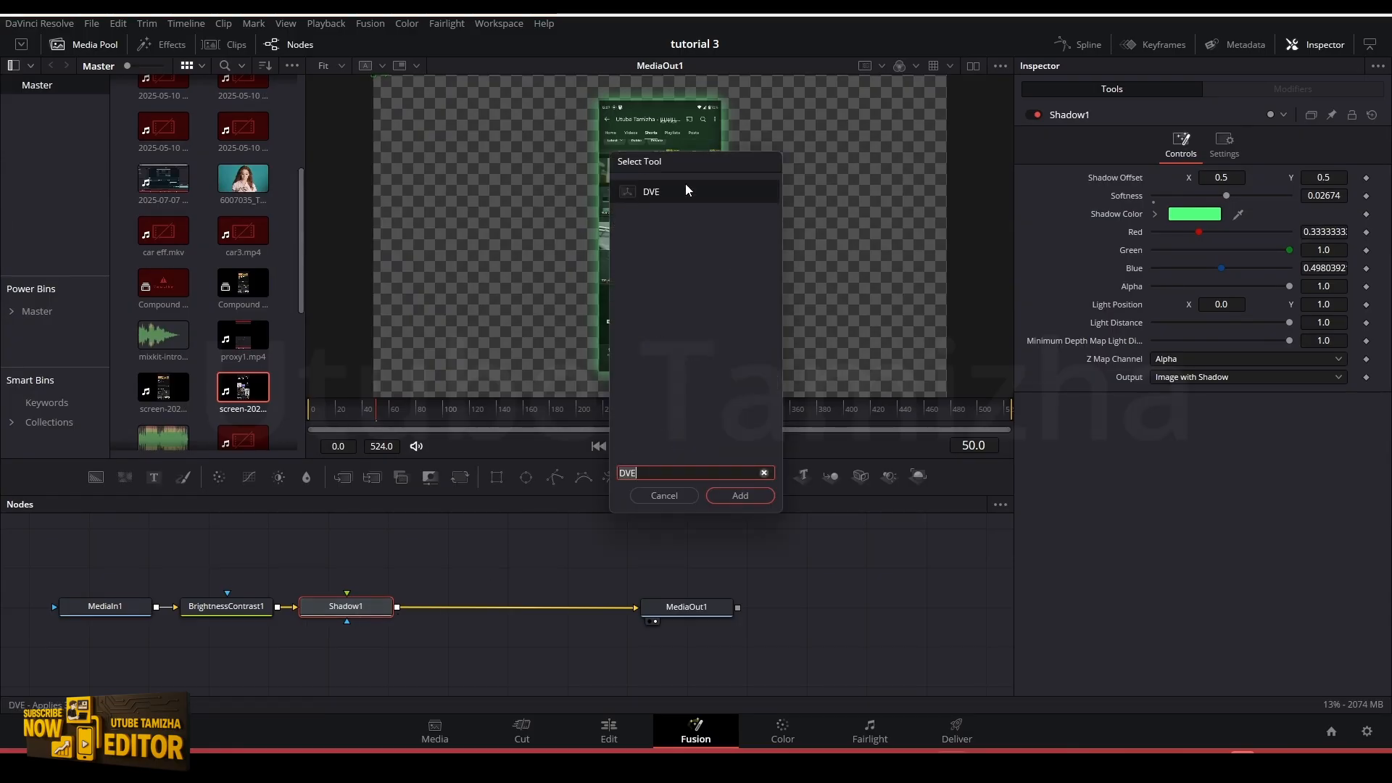
pyautogui.click(738, 497)
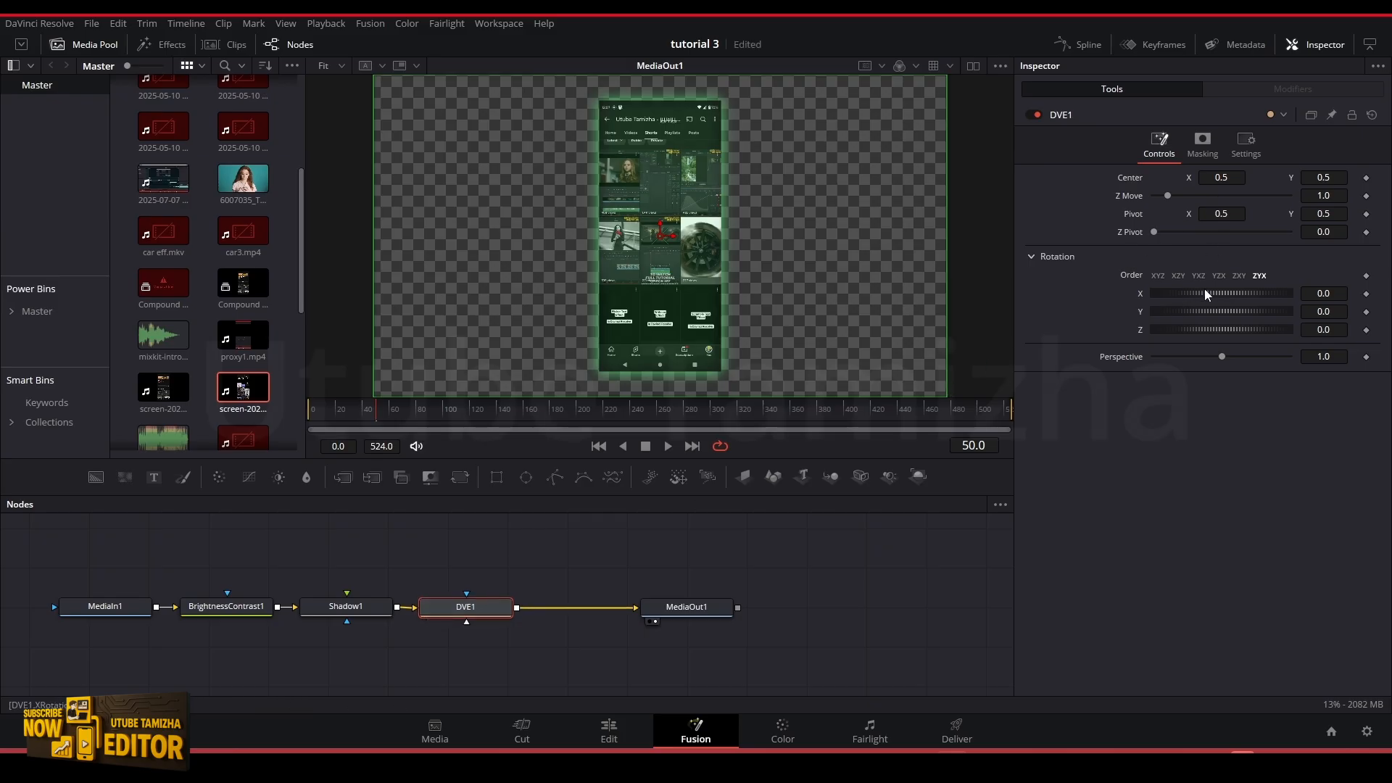
pyautogui.moveTo(1205, 292)
pyautogui.mouseDown()
pyautogui.moveTo(1217, 290)
pyautogui.moveTo(1202, 282)
pyautogui.moveTo(1220, 304)
pyautogui.mouseUp()
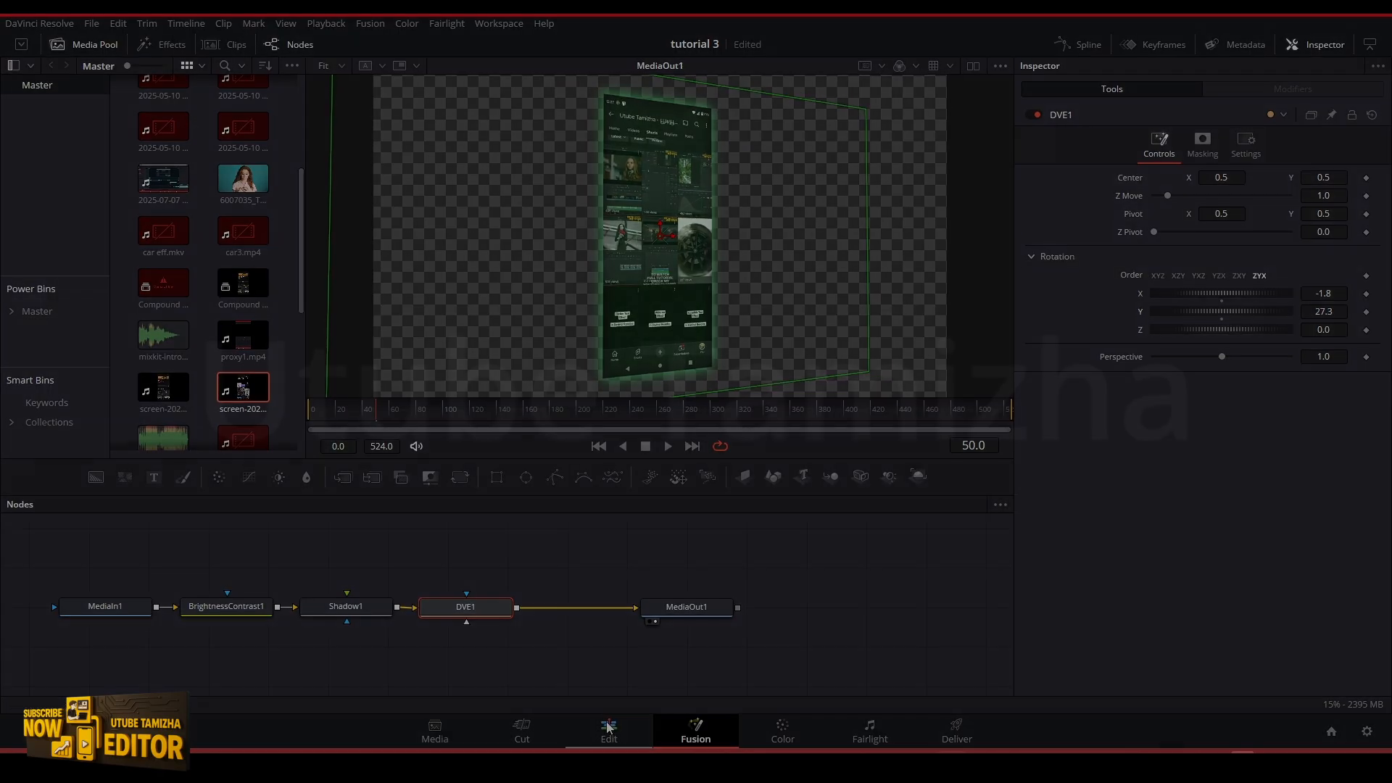
# Return to the Edit page and play the tilted glowing screen overlay from the start of the clip.
pyautogui.click(609, 725)
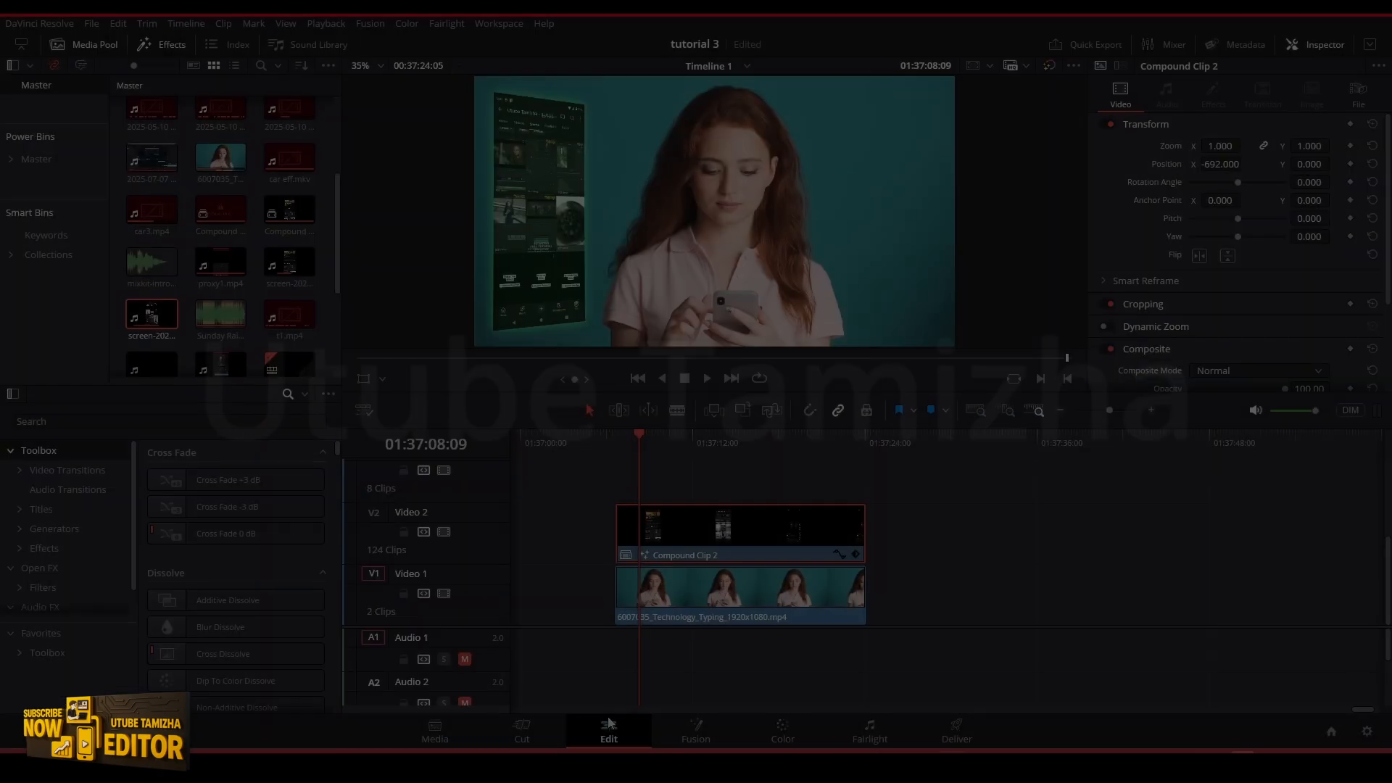
pyautogui.click(617, 440)
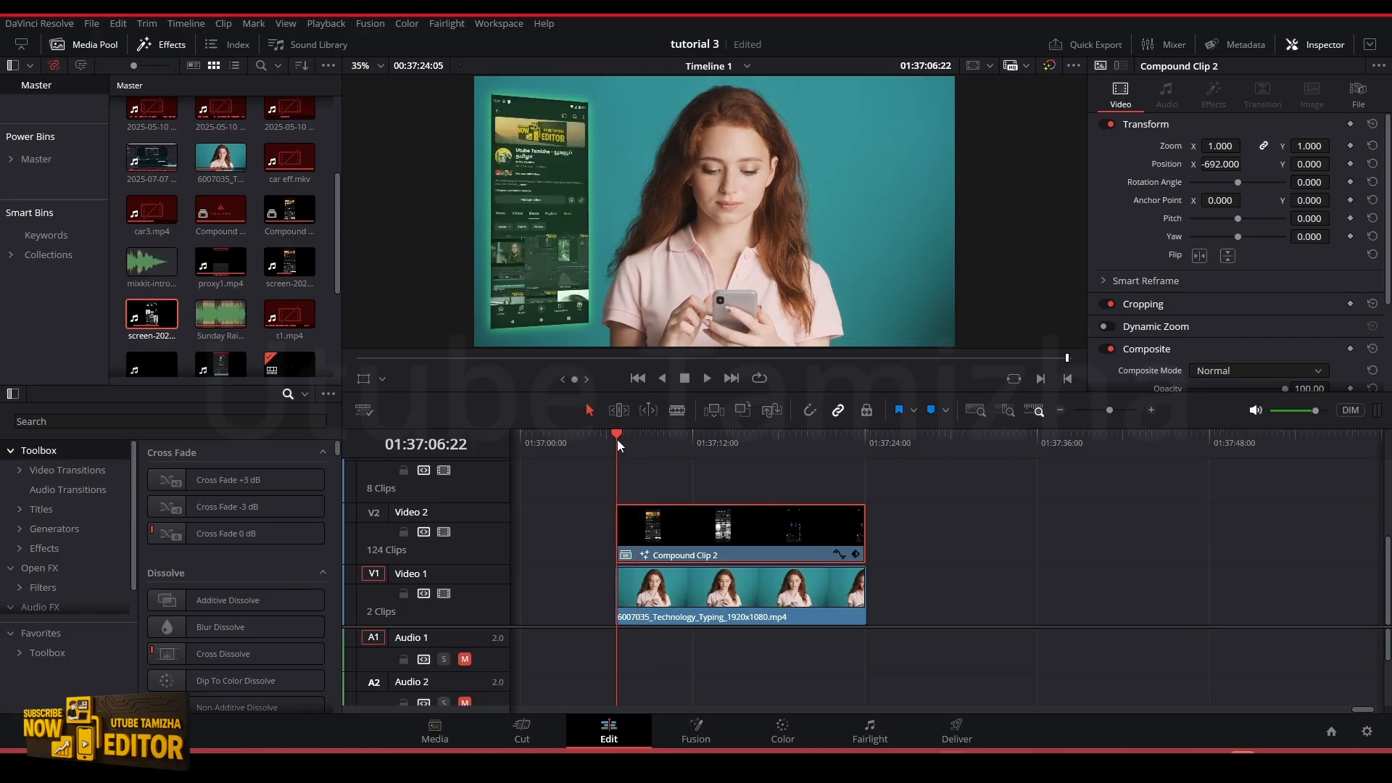
pyautogui.press('space')
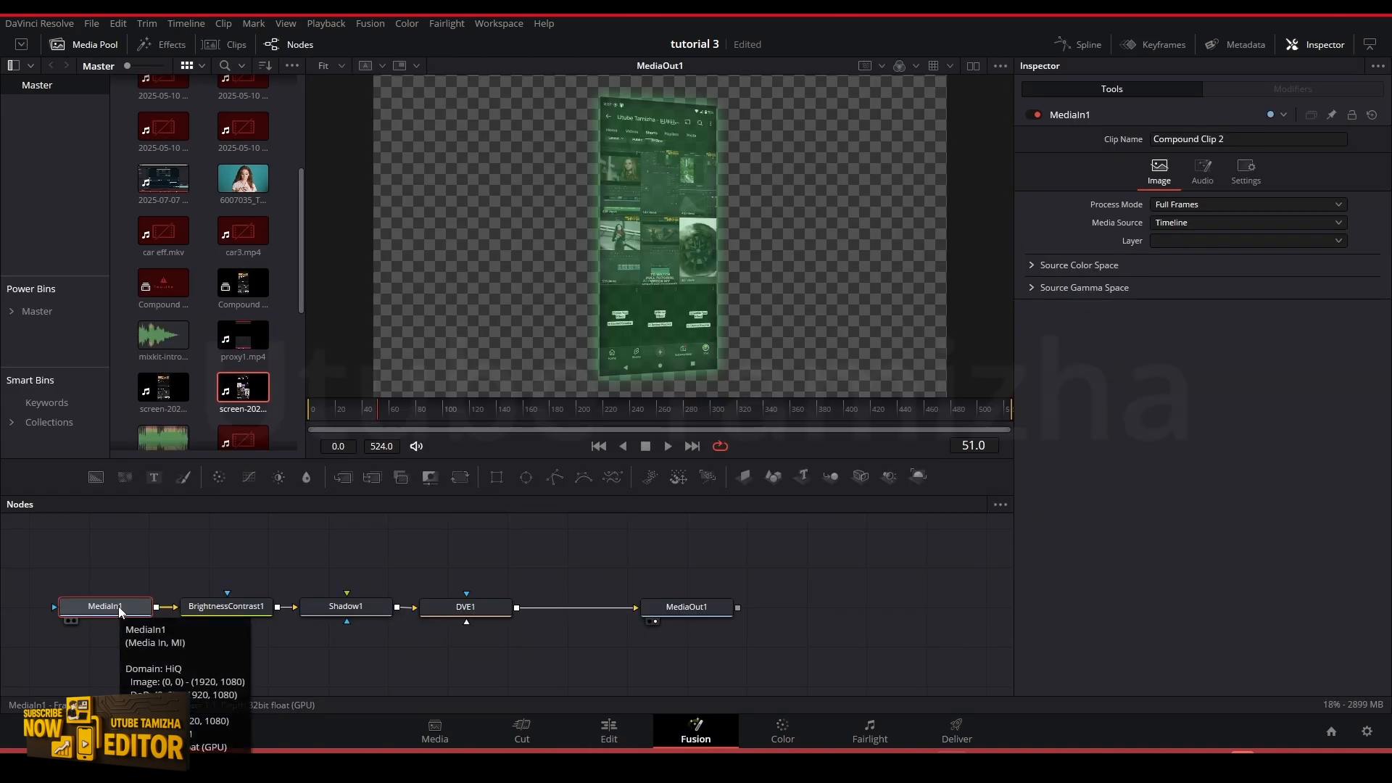
# Add a Rectangle (Rct) mask to the MediaIn1 node in the Fusion composition.
pyautogui.hotkey('shift', 'space')
pyautogui.write('DVE')
pyautogui.press('BackSpace')
pyautogui.press('BackSpace')
pyautogui.press('BackSpace')
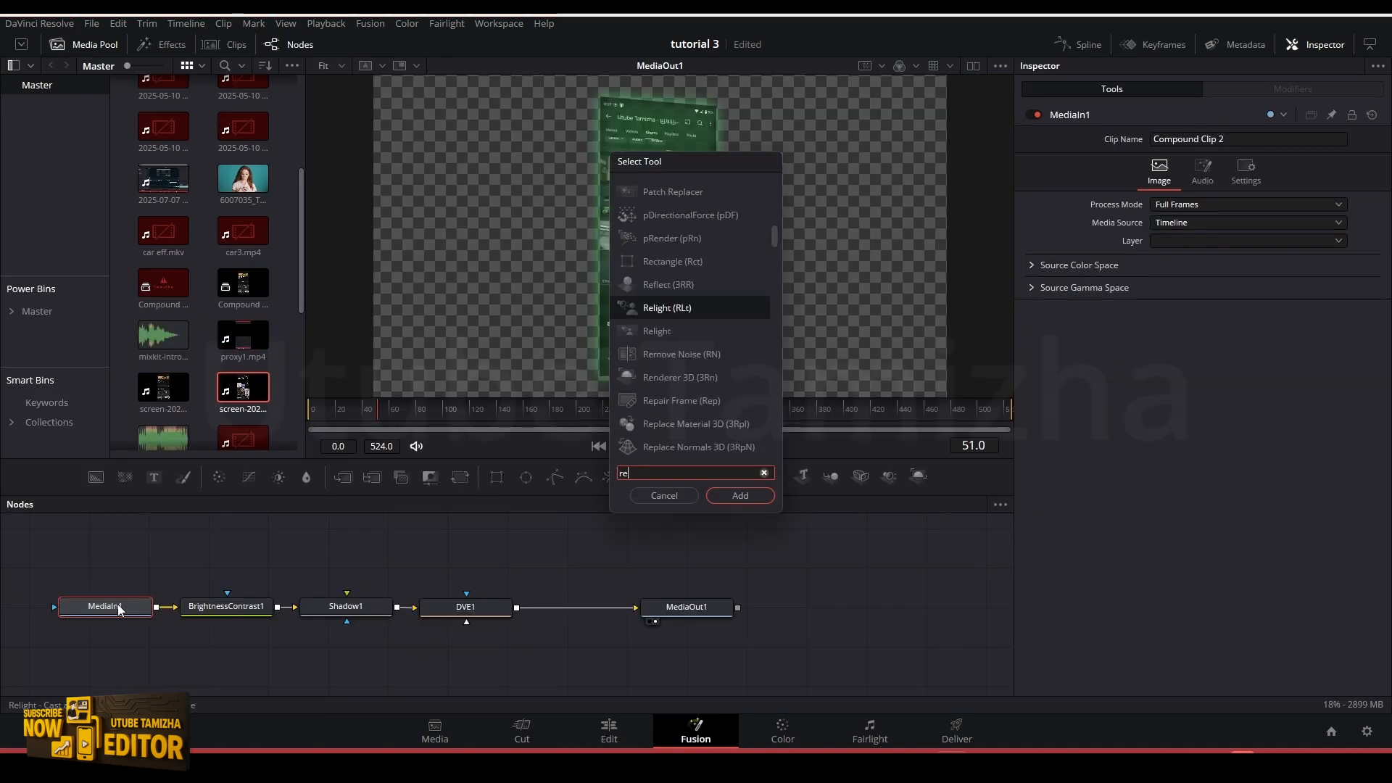
pyautogui.write('rec')
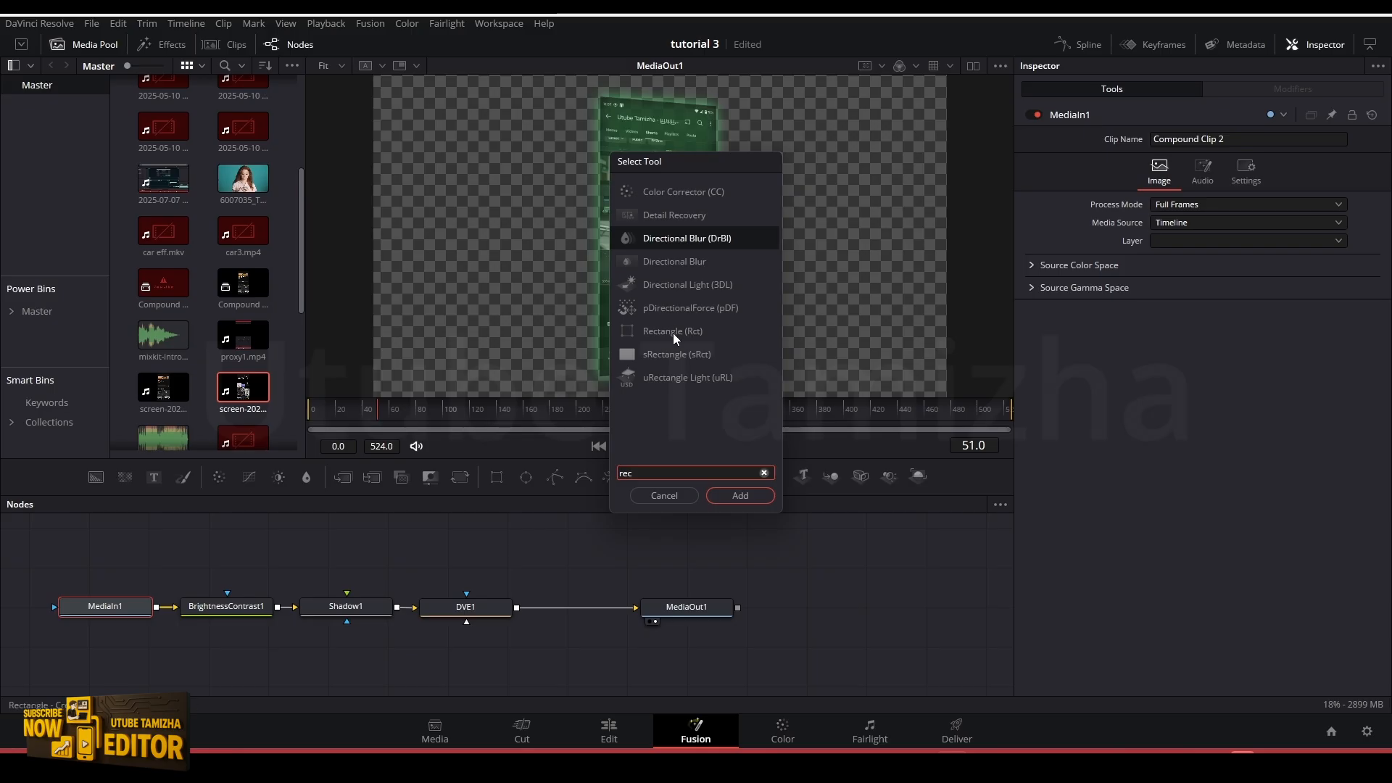
pyautogui.write('tangle')
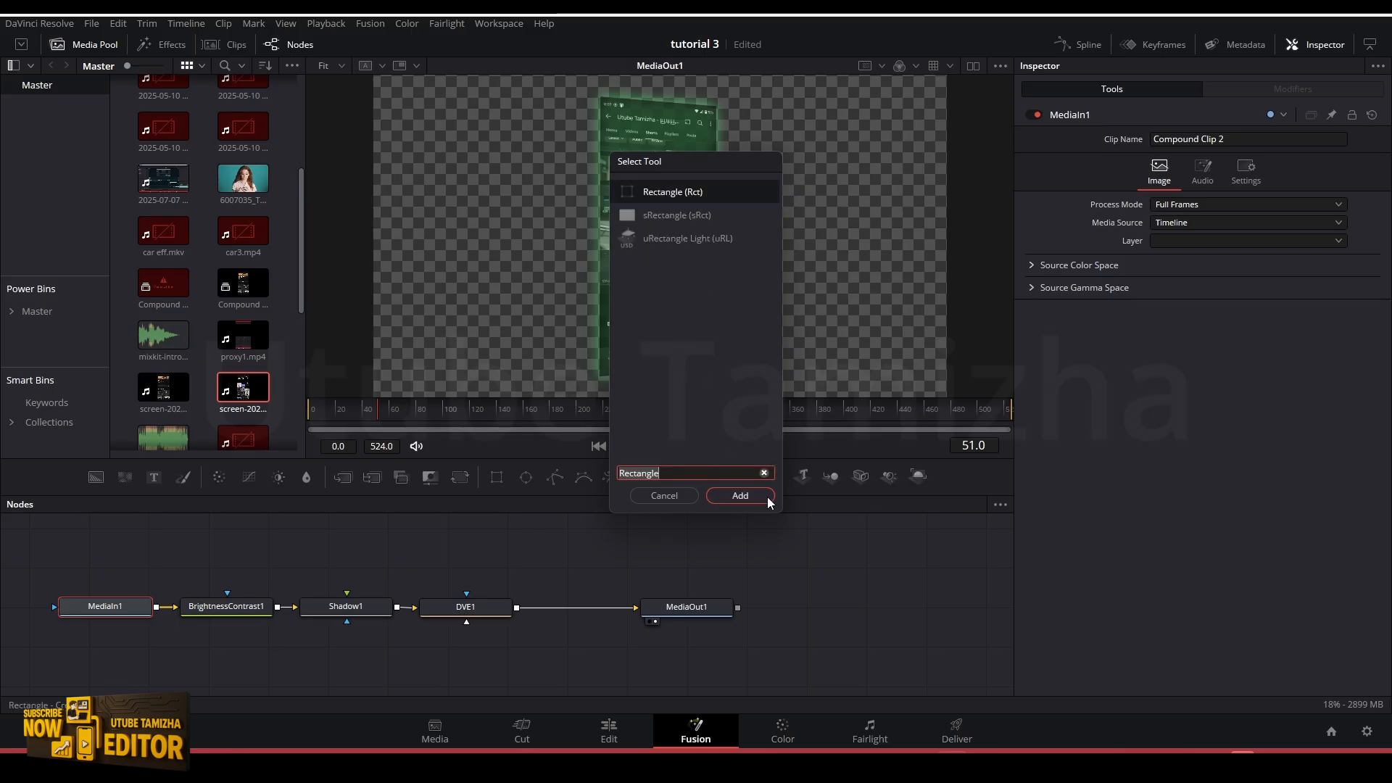
pyautogui.click(740, 496)
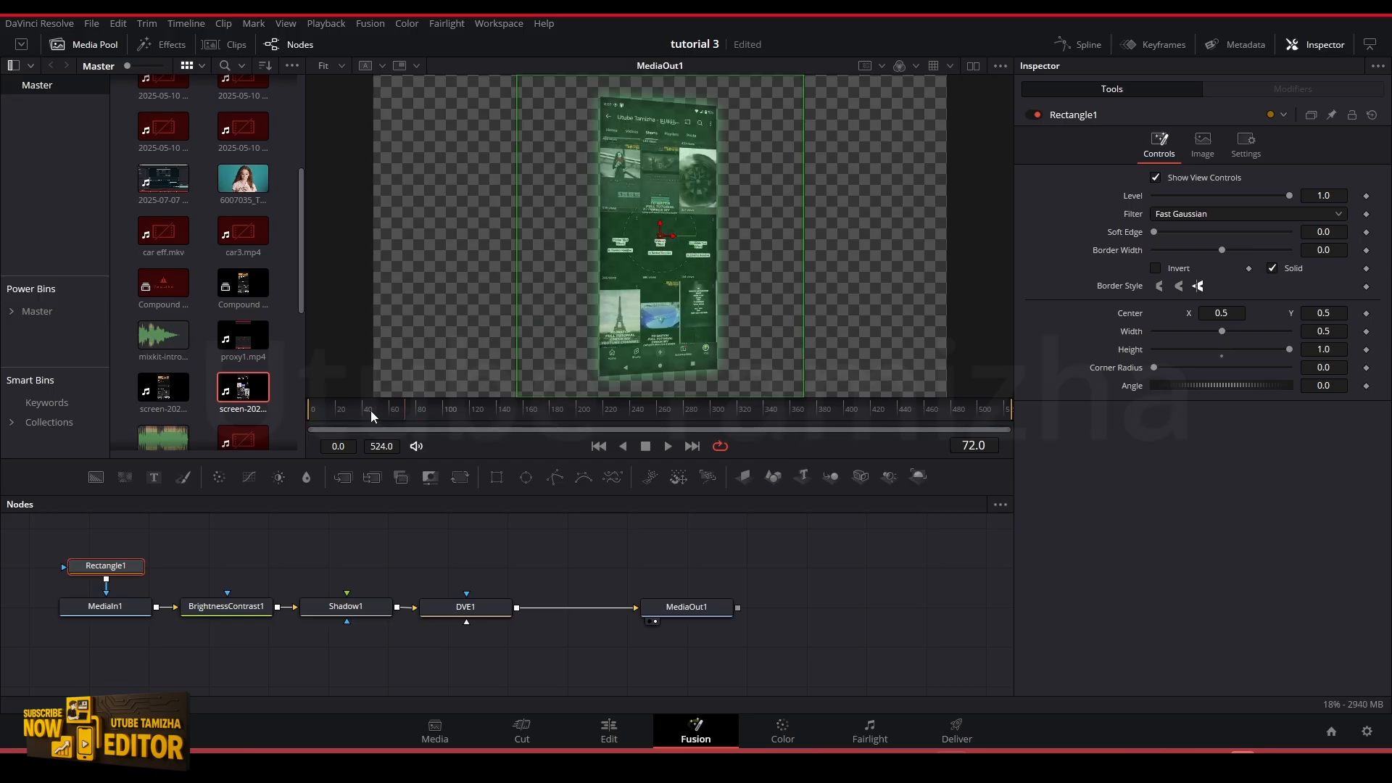
# Set the rectangle mask's Height to 0 at frame 0 and keyframe it.
pyautogui.click(1329, 350)
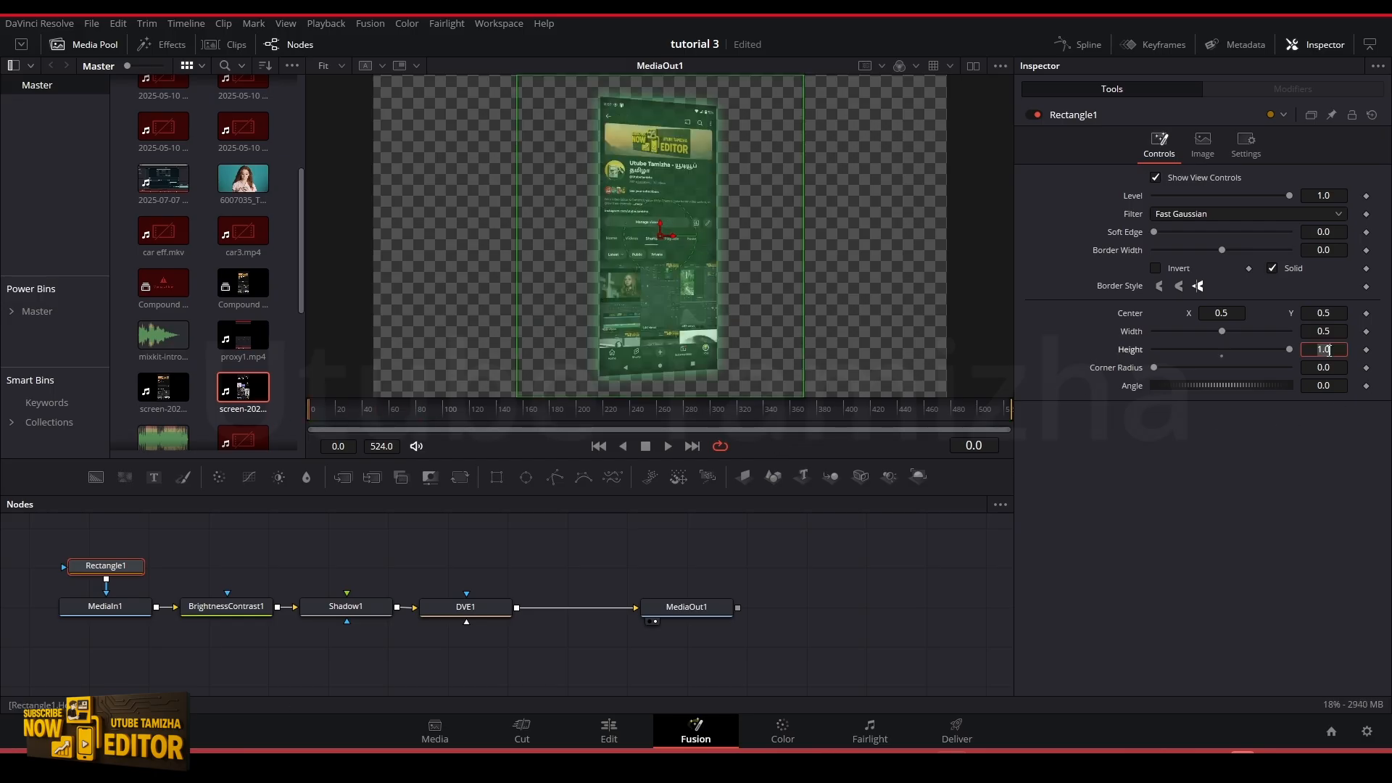
pyautogui.write('0')
pyautogui.press('Return')
pyautogui.click(1366, 350)
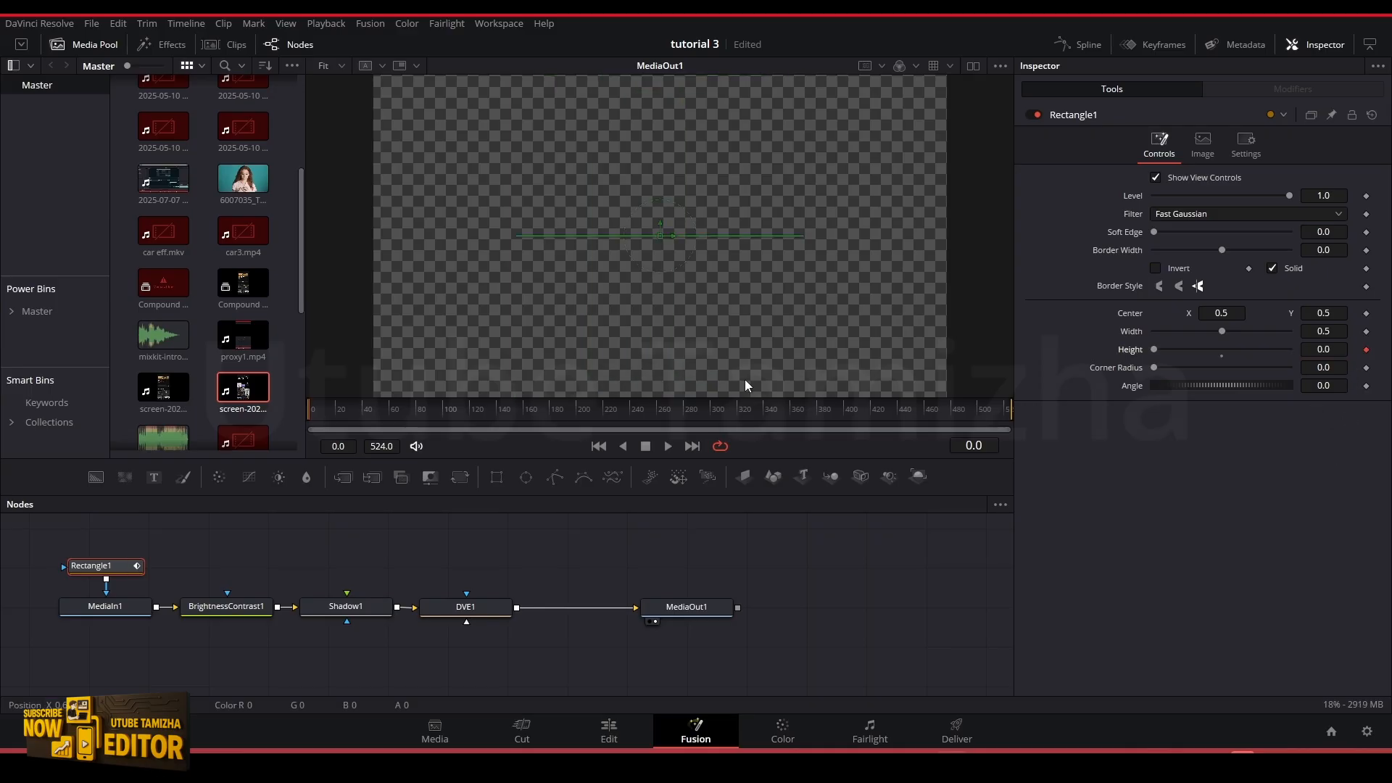
# Set the rectangle mask's Height to 1 at frame 20 to animate the screen opening.
pyautogui.moveTo(312, 417); pyautogui.dragTo(337, 419)
pyautogui.click(1327, 346)
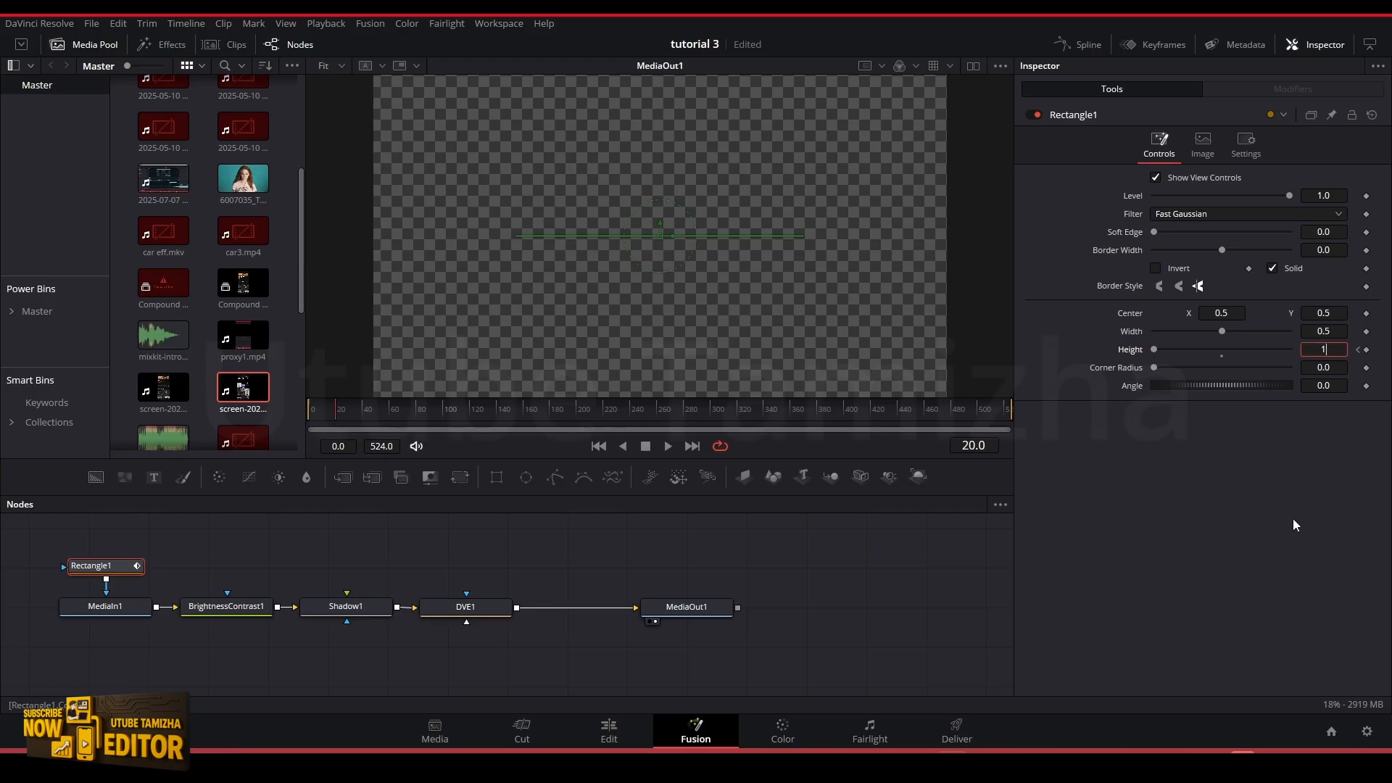
pyautogui.write('1')
pyautogui.press('Return')
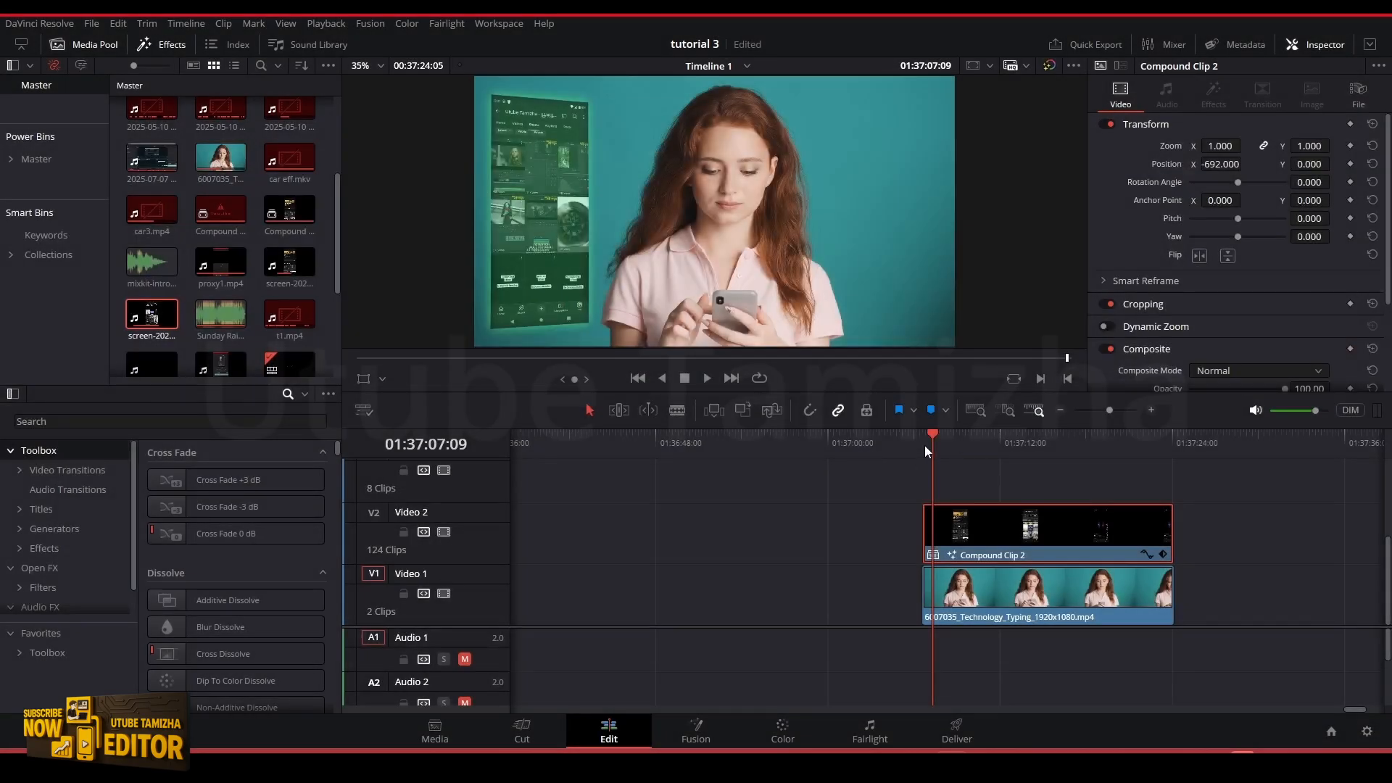
# Play the screen's opening animation on the Edit timeline, then return the playhead to the clip's start.
pyautogui.click(924, 445)
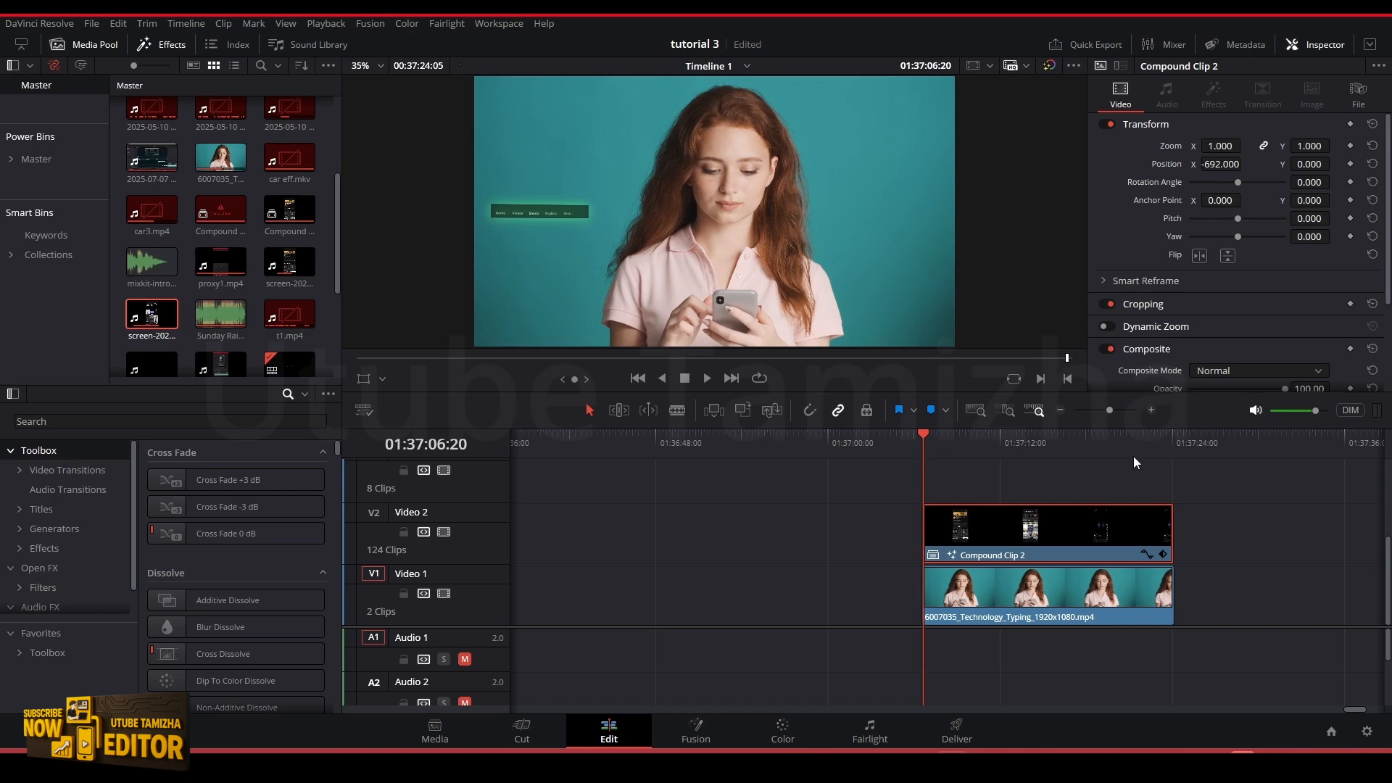
pyautogui.press('space')
pyautogui.press('space')
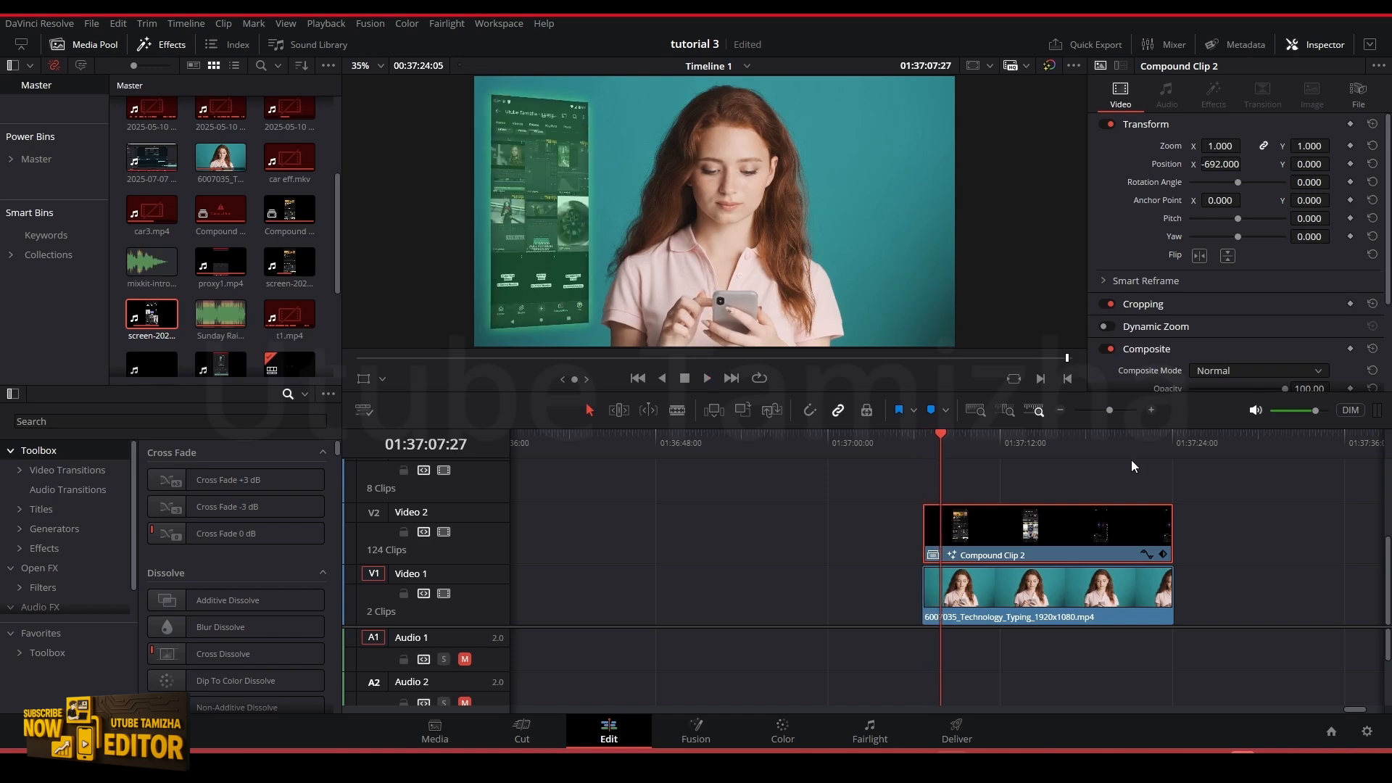
pyautogui.click(923, 444)
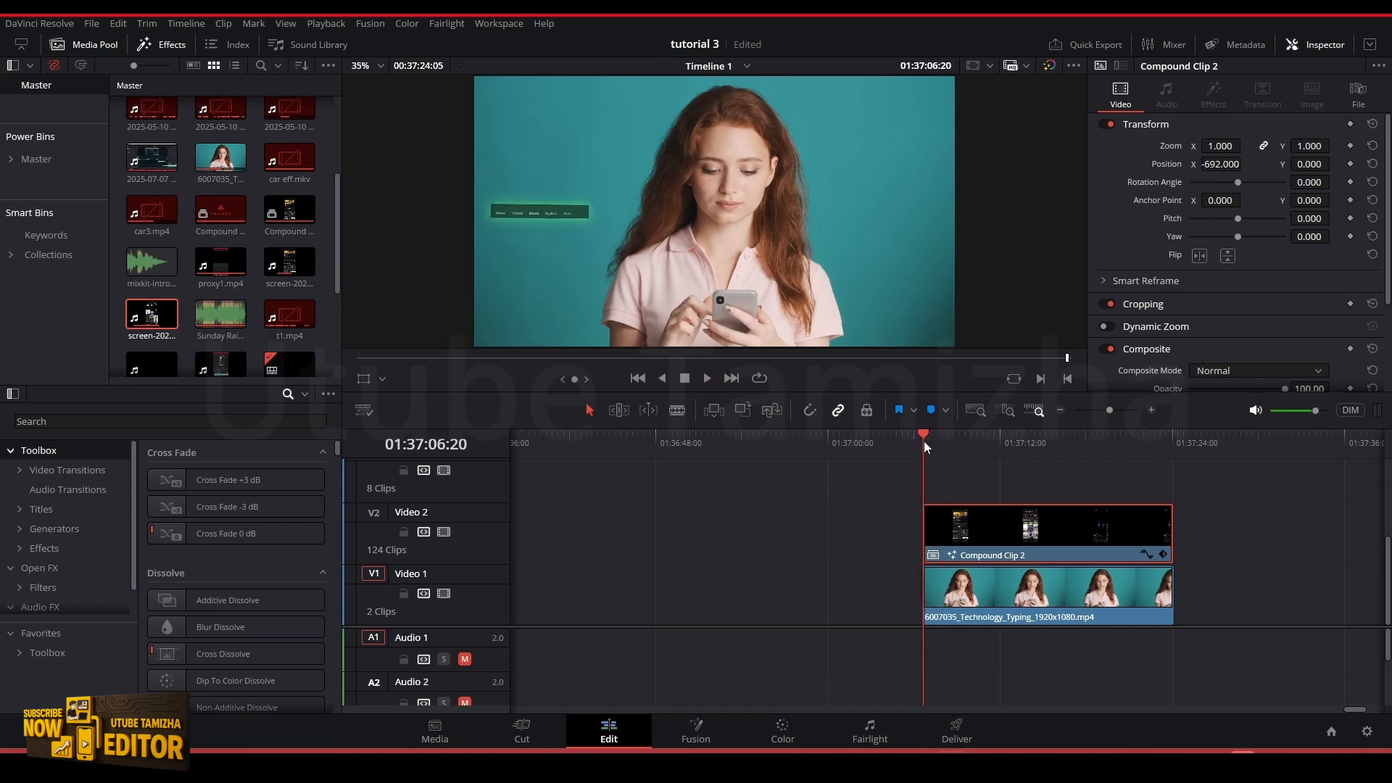
# Smooth the Height animation curve of the Rectangle1 mask in the Fusion Spline editor, across both keyframes at frames 0 and 20.
pyautogui.click(694, 735)
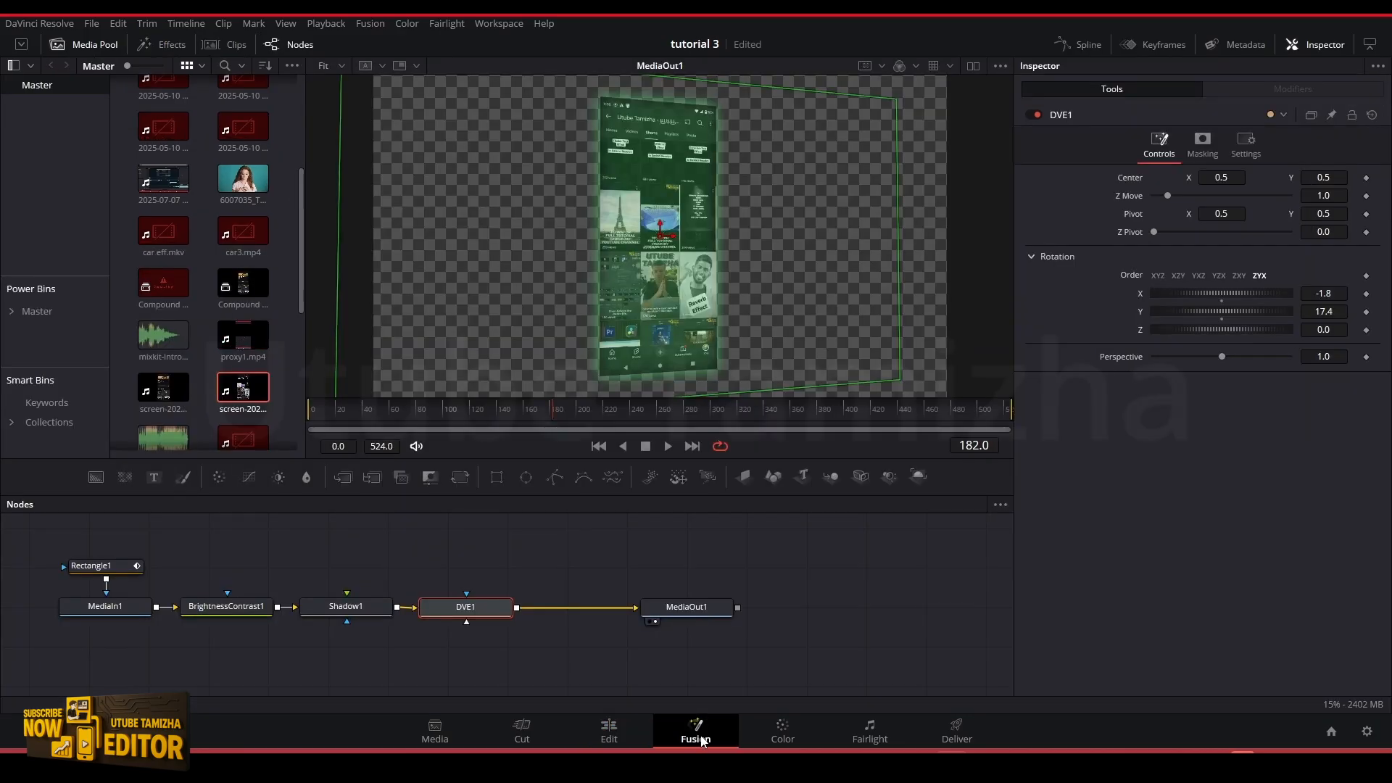
pyautogui.click(105, 571)
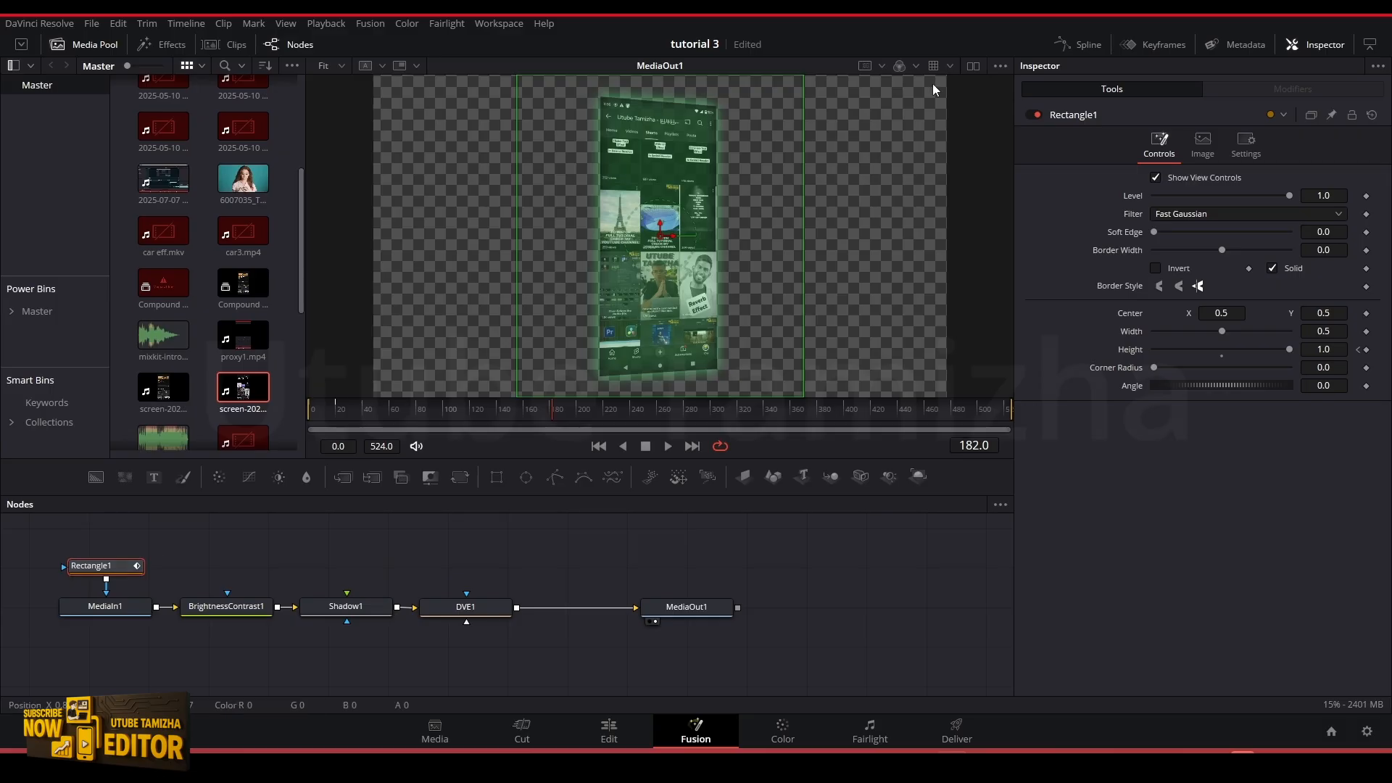
pyautogui.click(1078, 44)
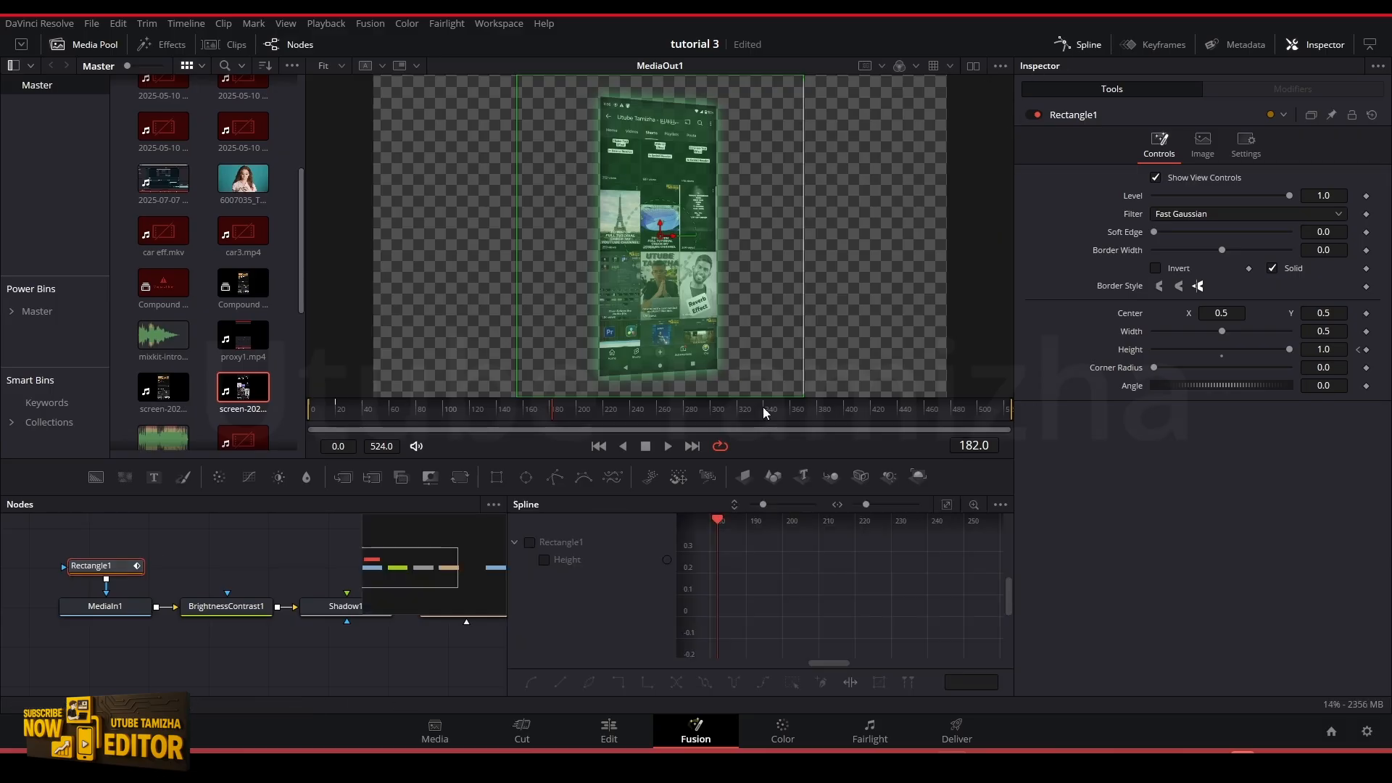
pyautogui.click(544, 559)
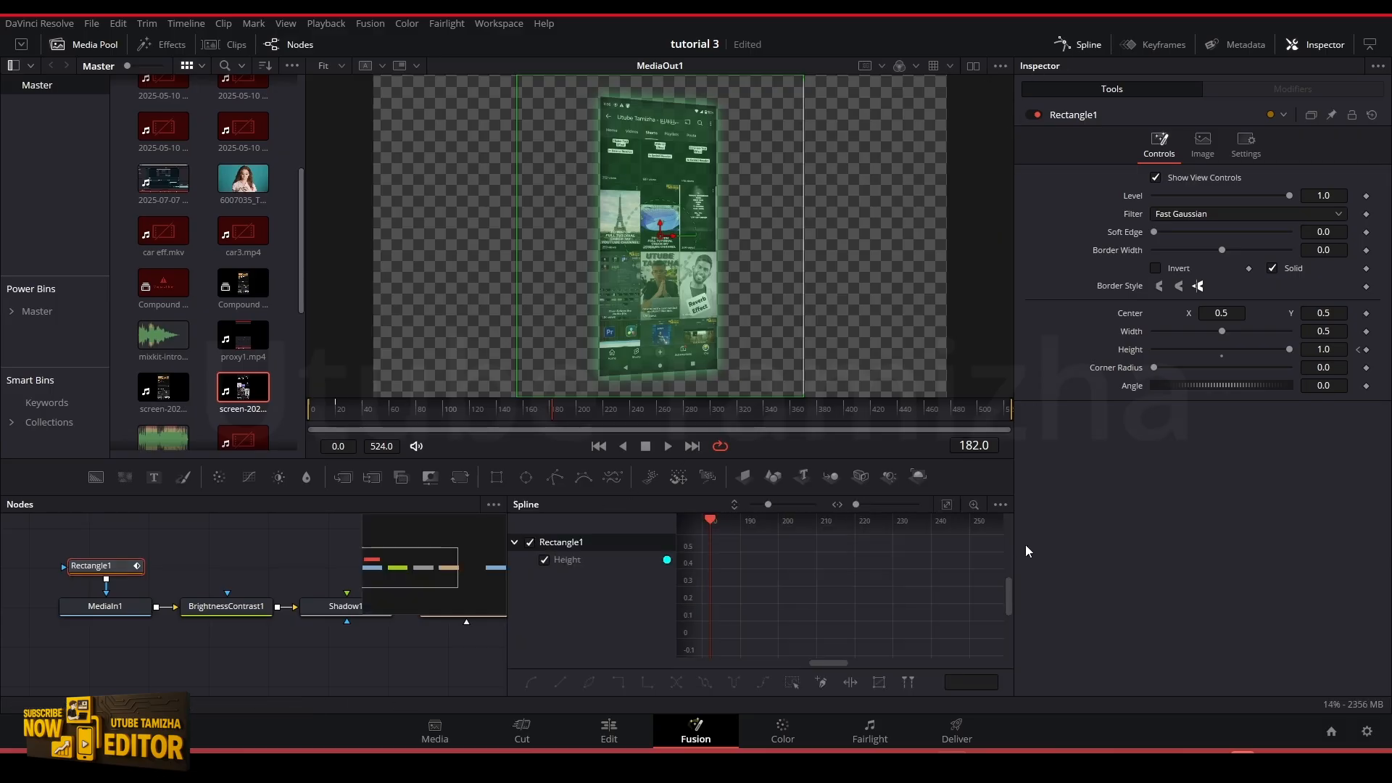
pyautogui.click(947, 504)
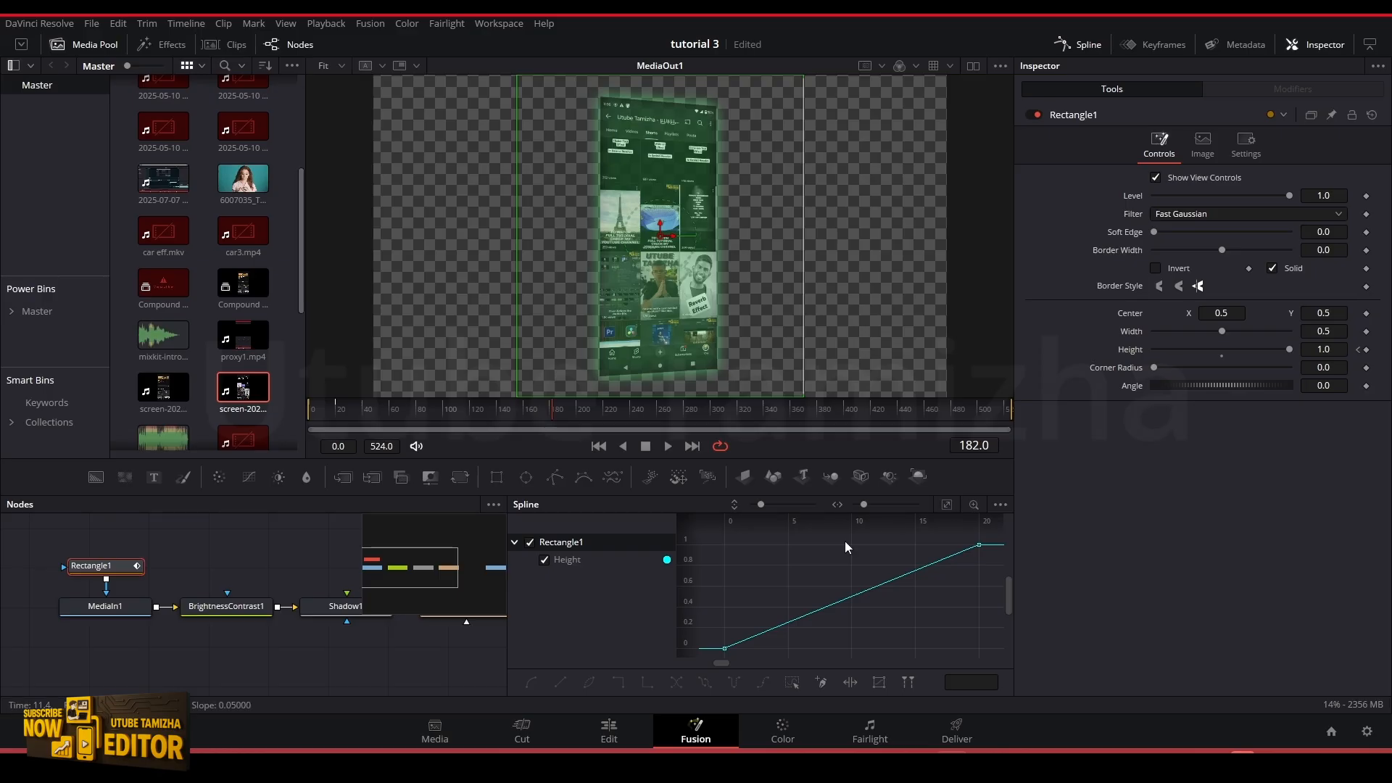
pyautogui.moveTo(710, 536); pyautogui.dragTo(1002, 667)
pyautogui.hotkey('shift', 's')
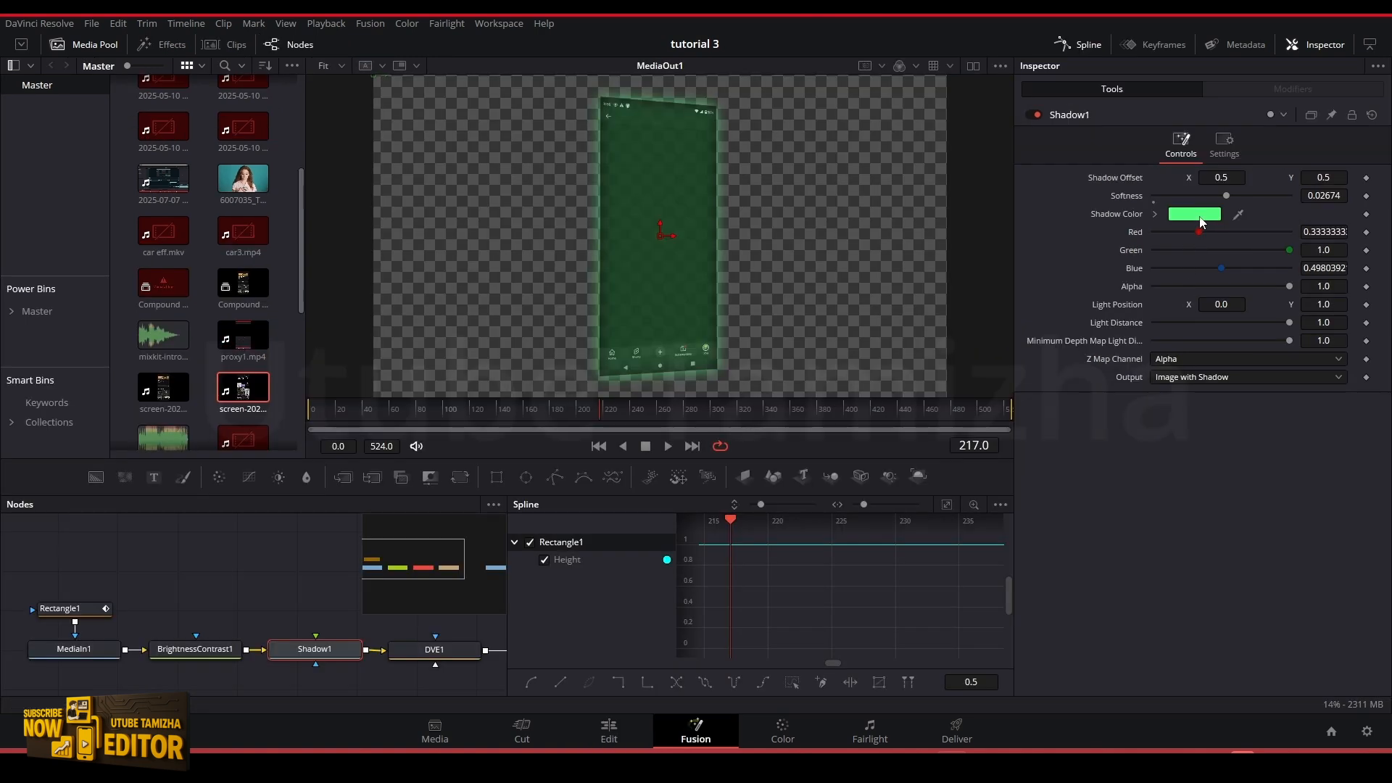
# Change the Shadow1 node's shadow color to white (#ffffff).
pyautogui.click(1194, 214)
pyautogui.click(667, 358)
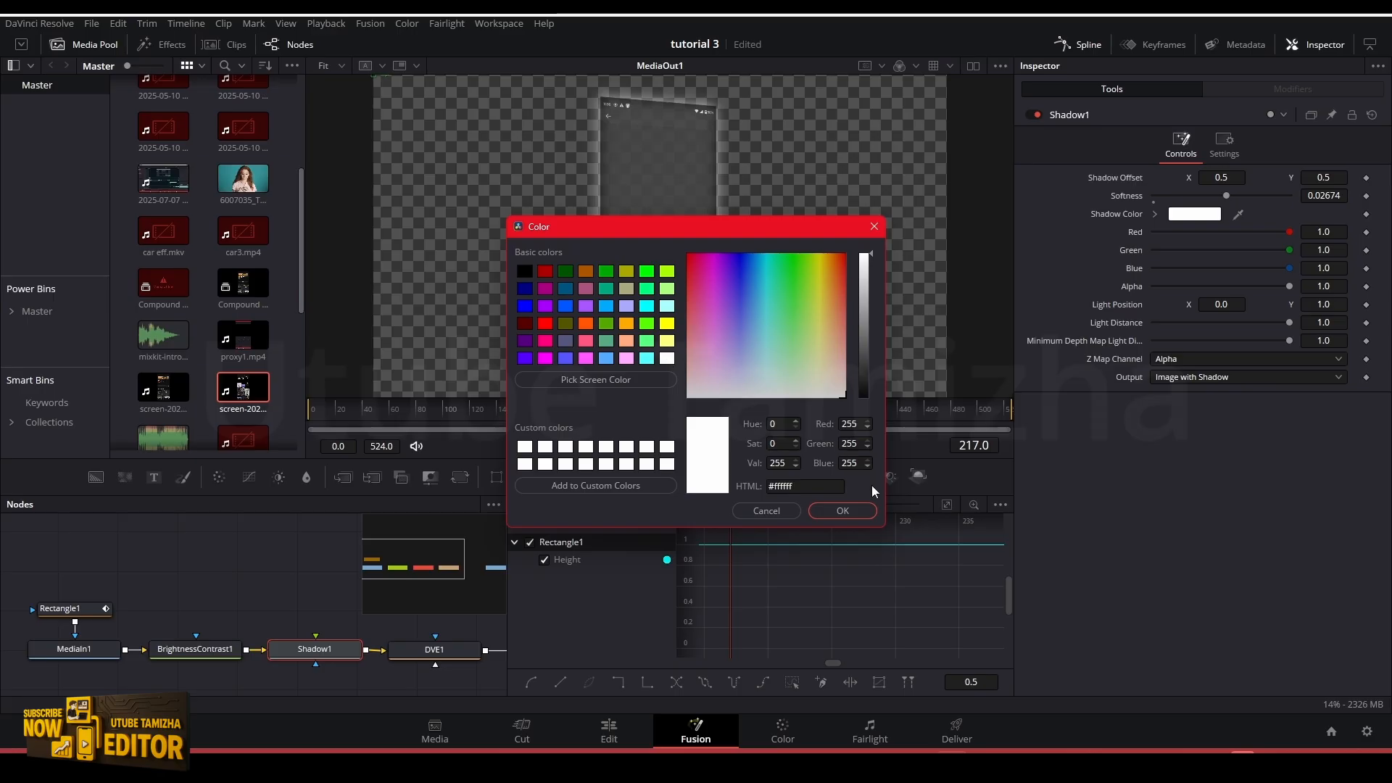
pyautogui.click(843, 512)
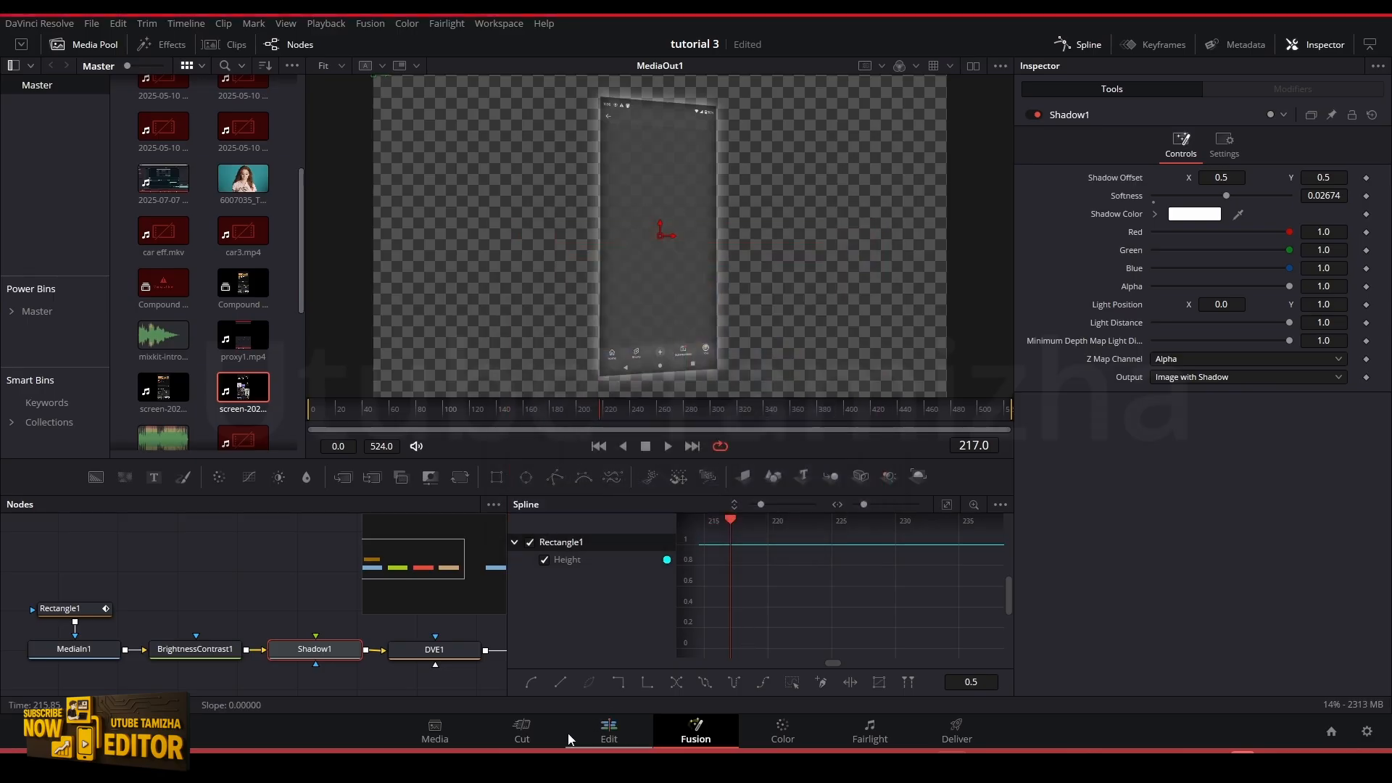
# Play the composite with the white glow on the Edit timeline, then replay it from the start of the clips.
pyautogui.click(611, 734)
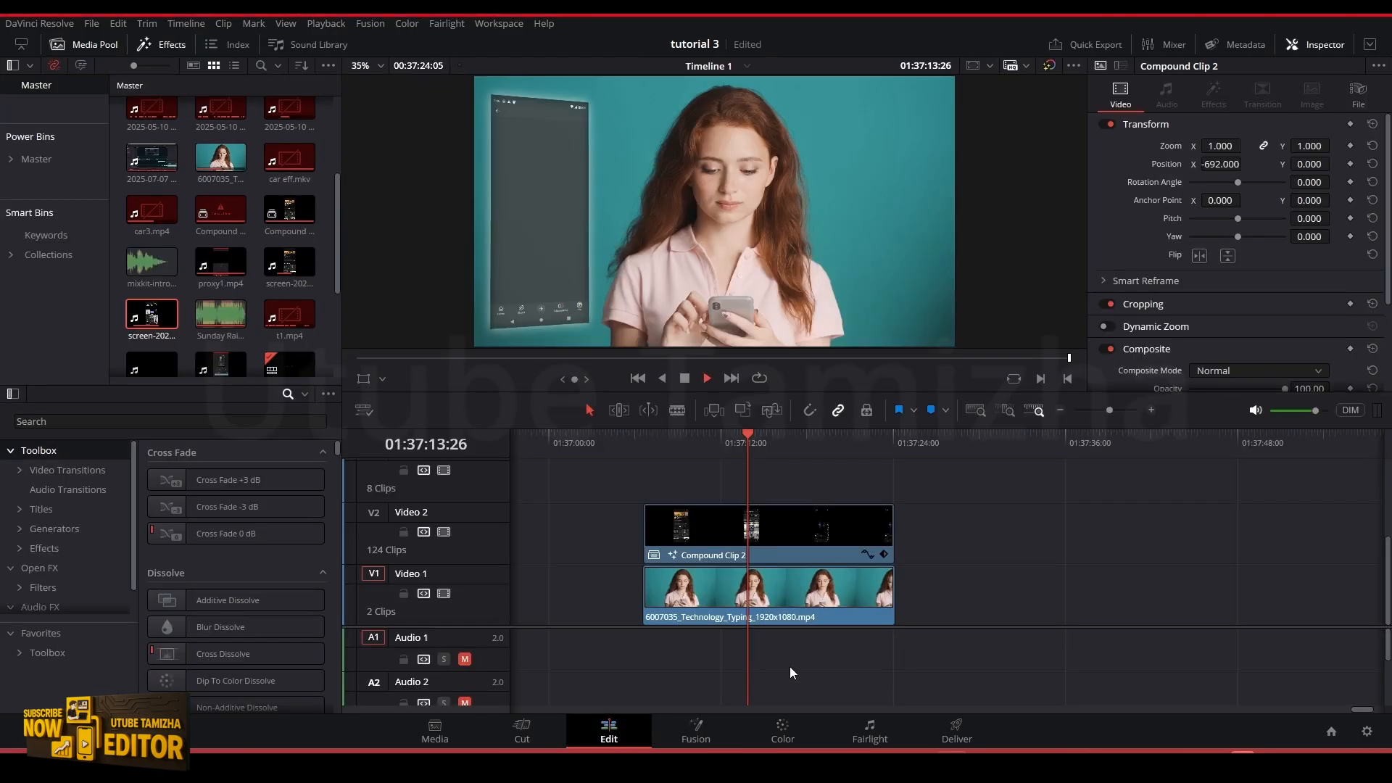
pyautogui.press('space')
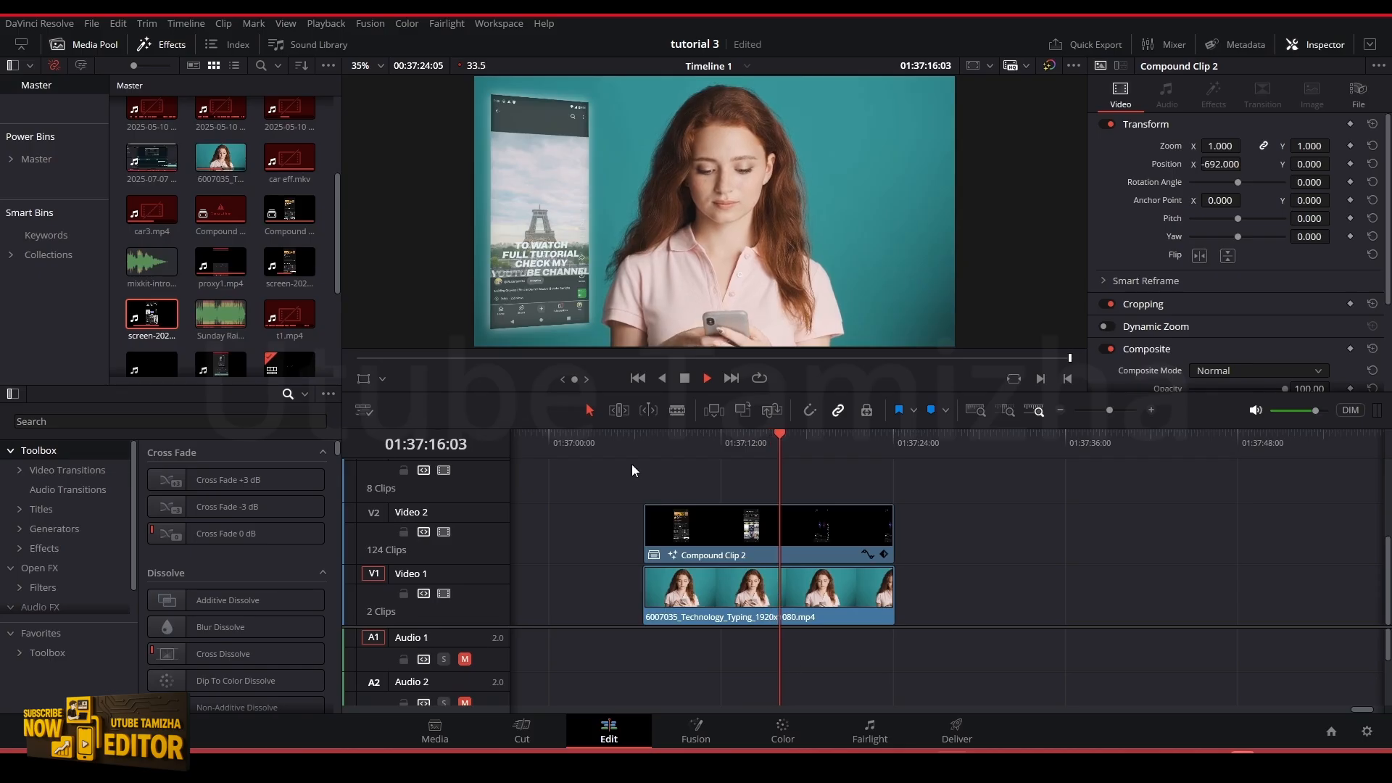
pyautogui.click(645, 436)
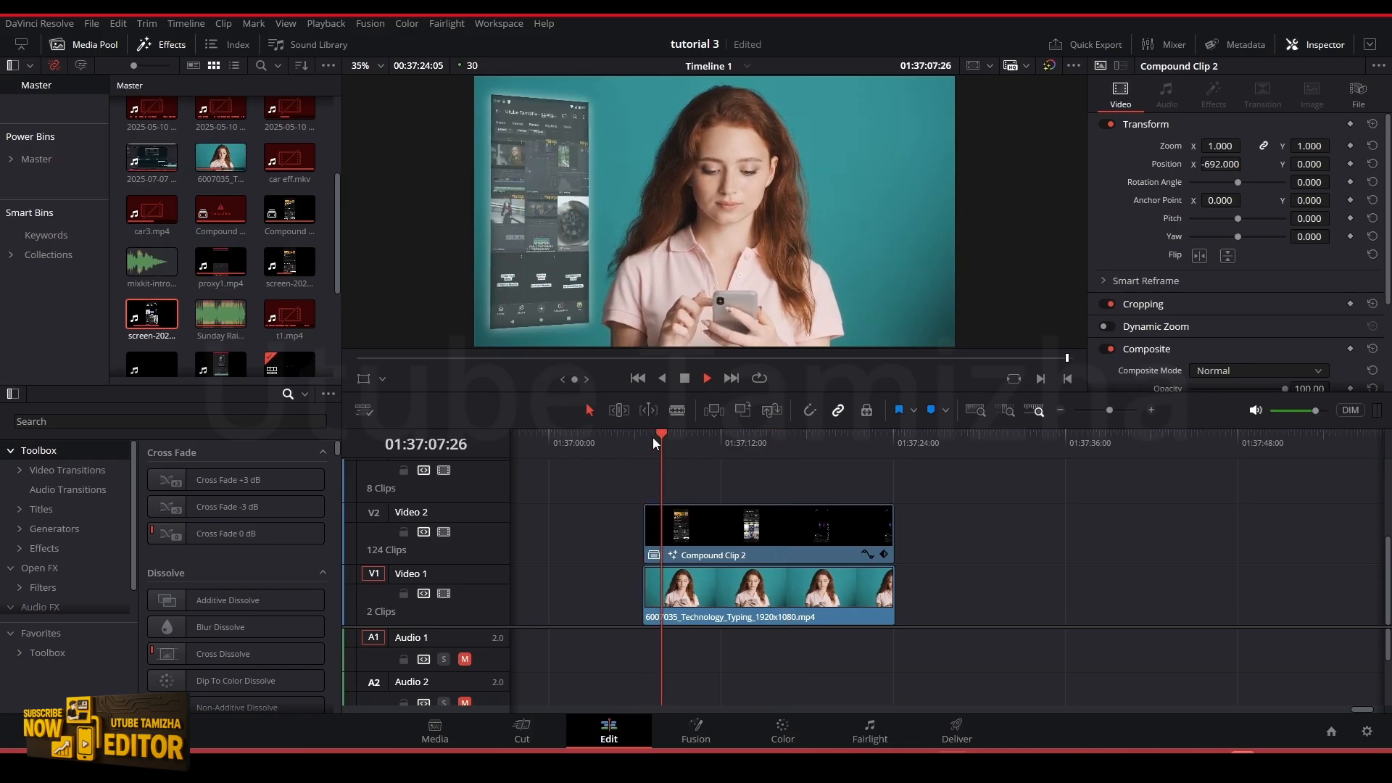